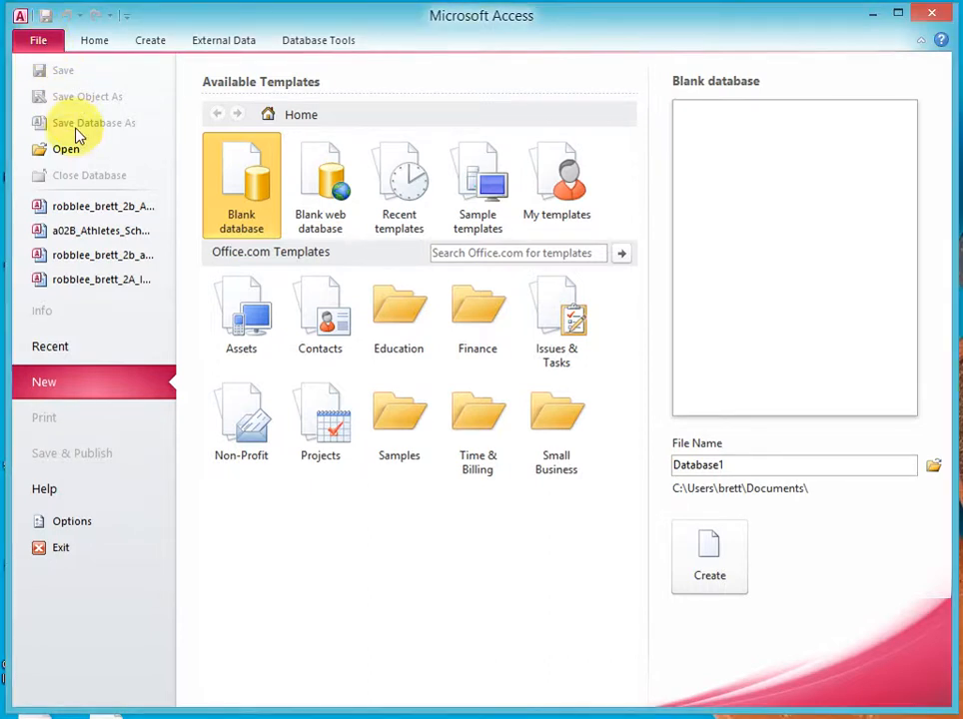
- Open the a02B_Athletes_Scholarships database from the Documents folder
click(66, 149)
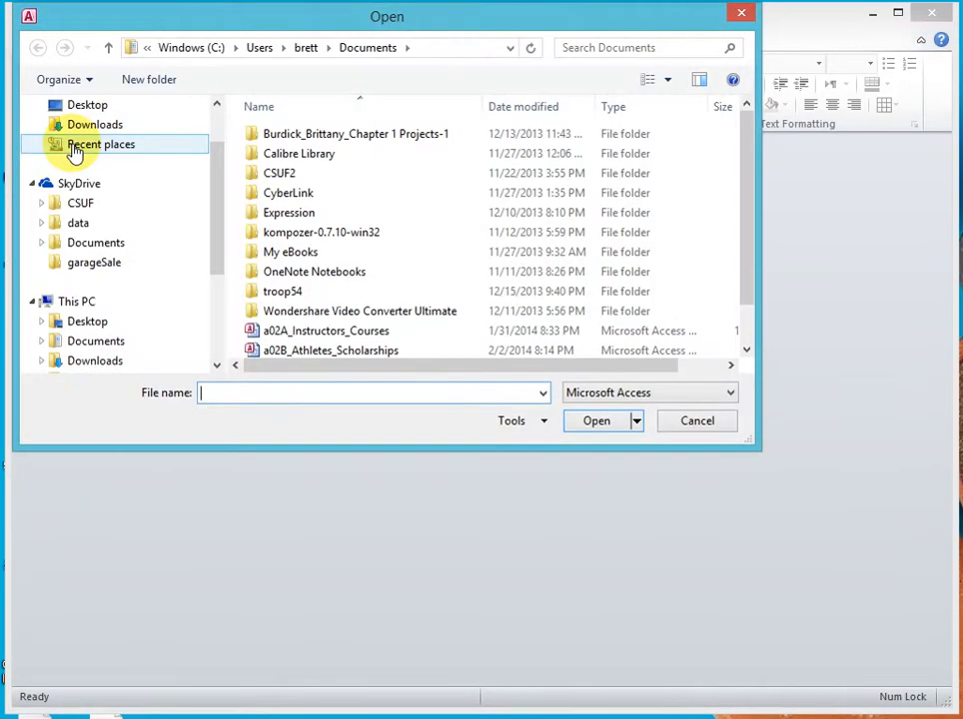
scroll(215, 325, down, 3)
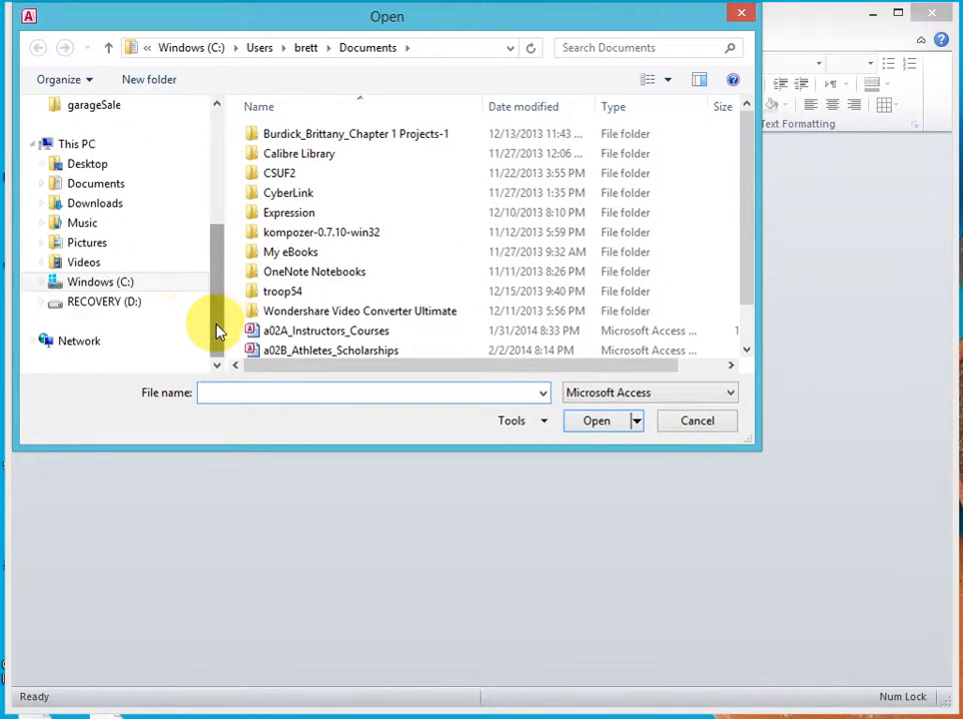
click(96, 189)
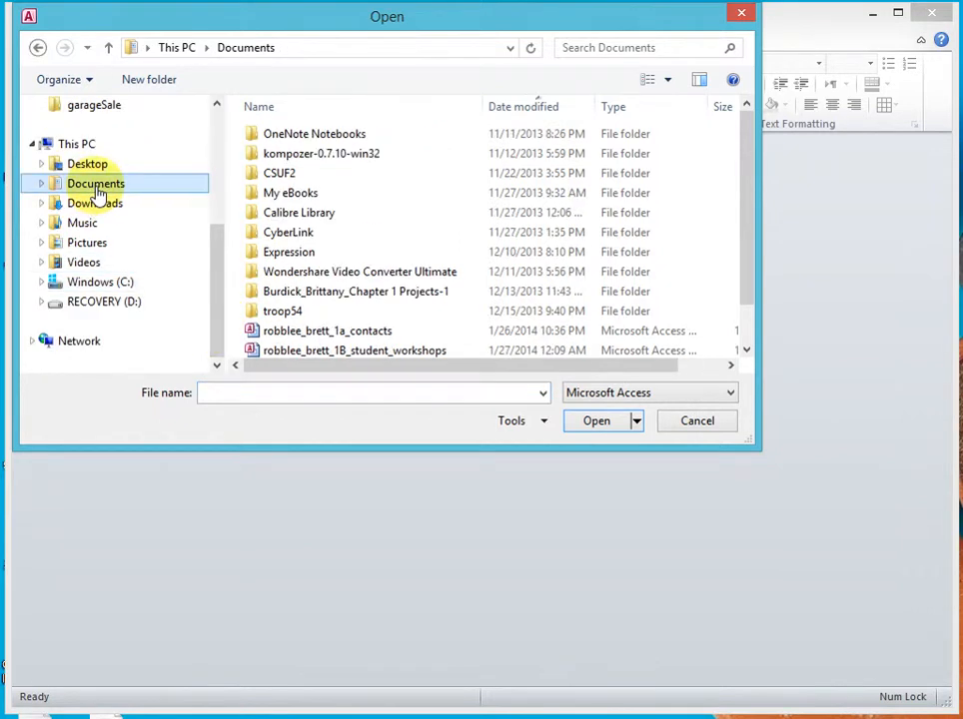
click(746, 350)
click(746, 351)
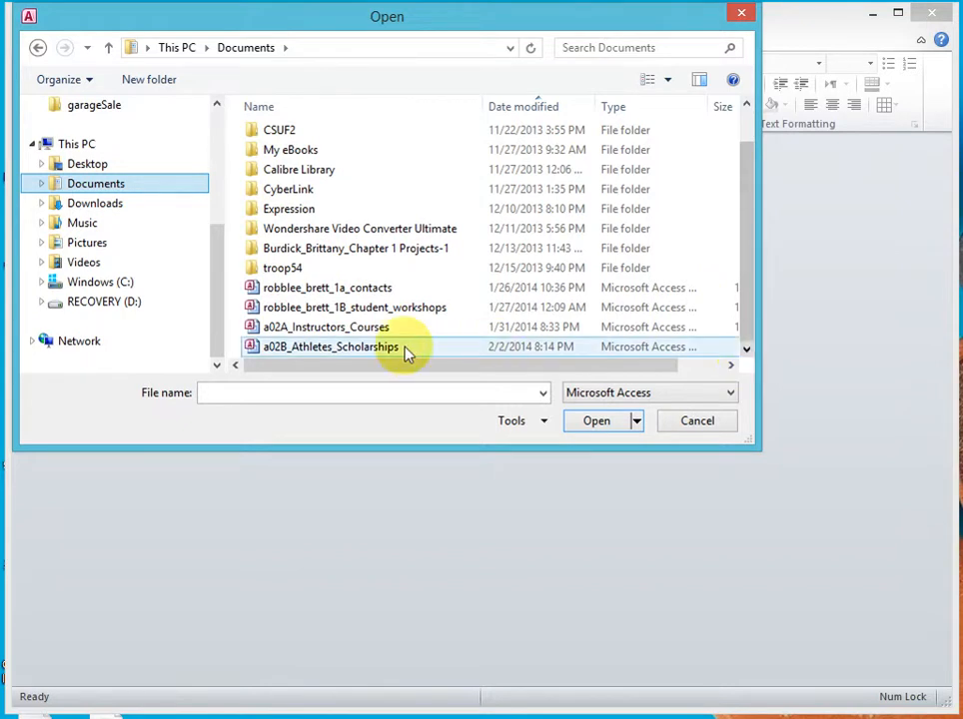
click(331, 349)
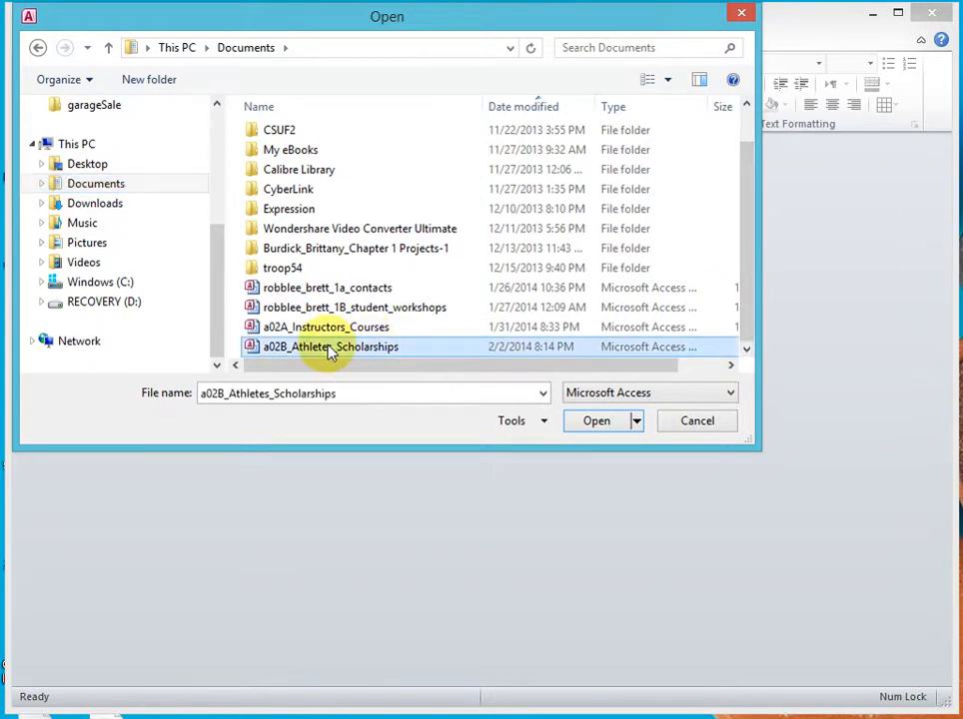
click(596, 420)
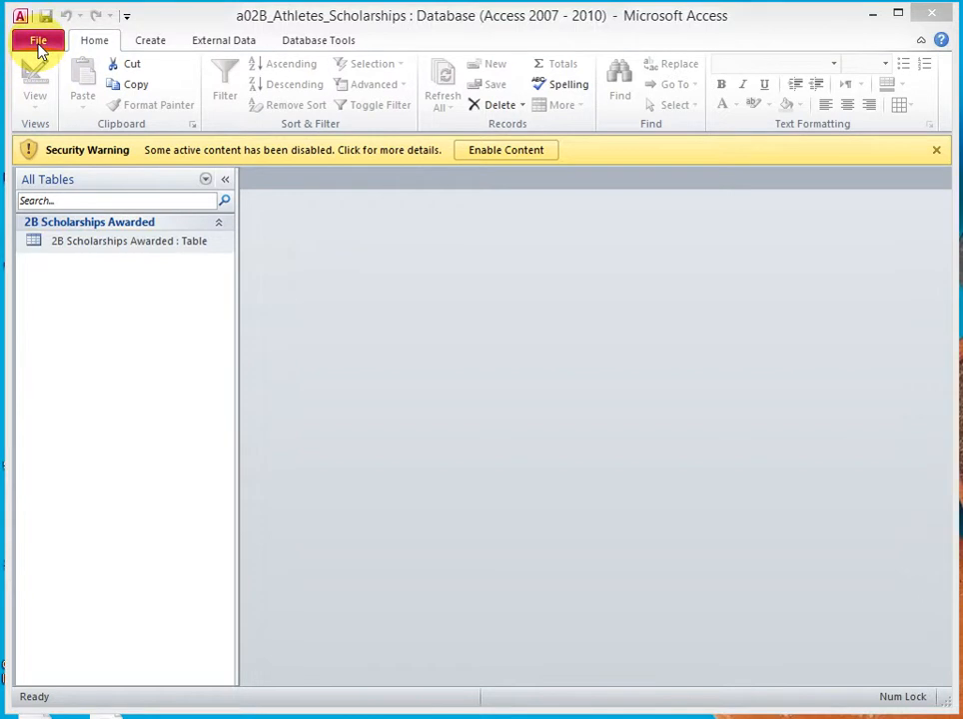
- Save the database under a new name made of the student's last and first name followed by 2b_Athletes_Scholarships, separated by underscores
click(38, 45)
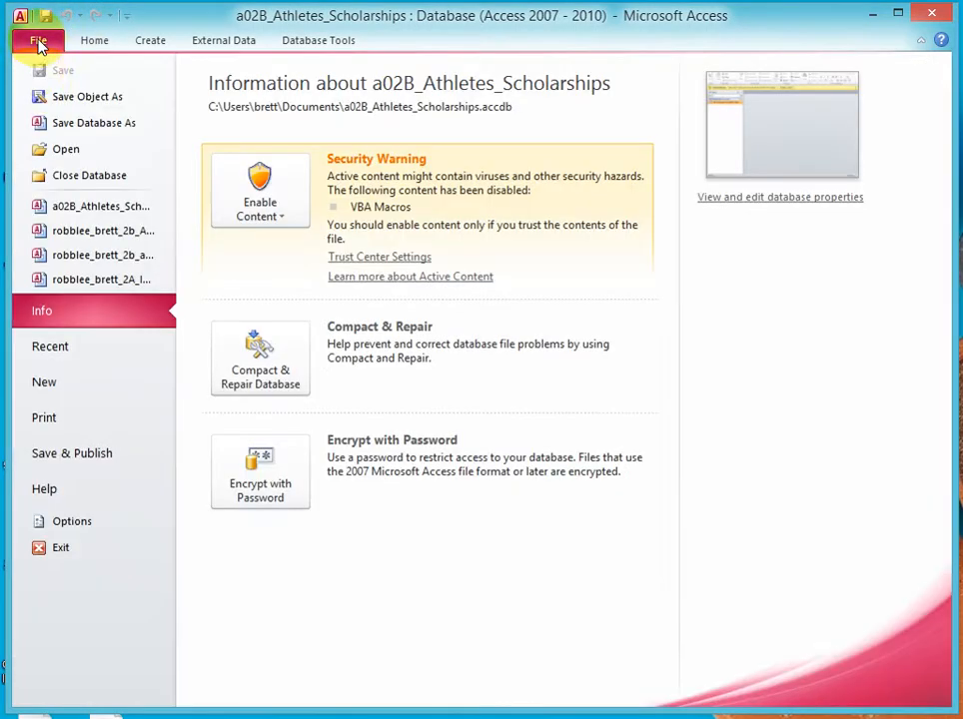
click(80, 122)
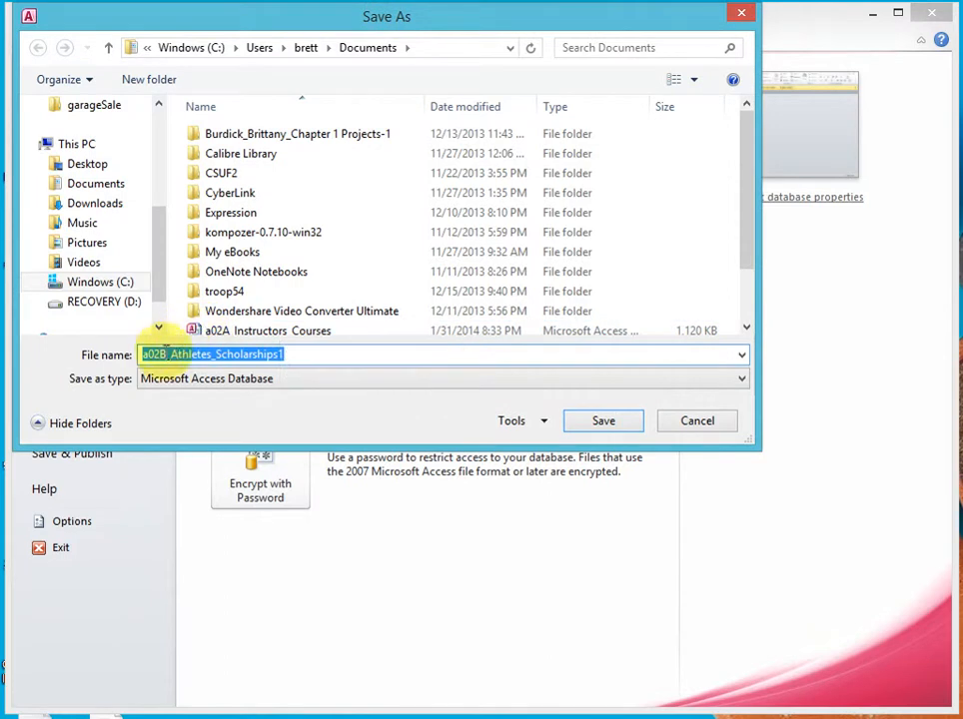
click(146, 356)
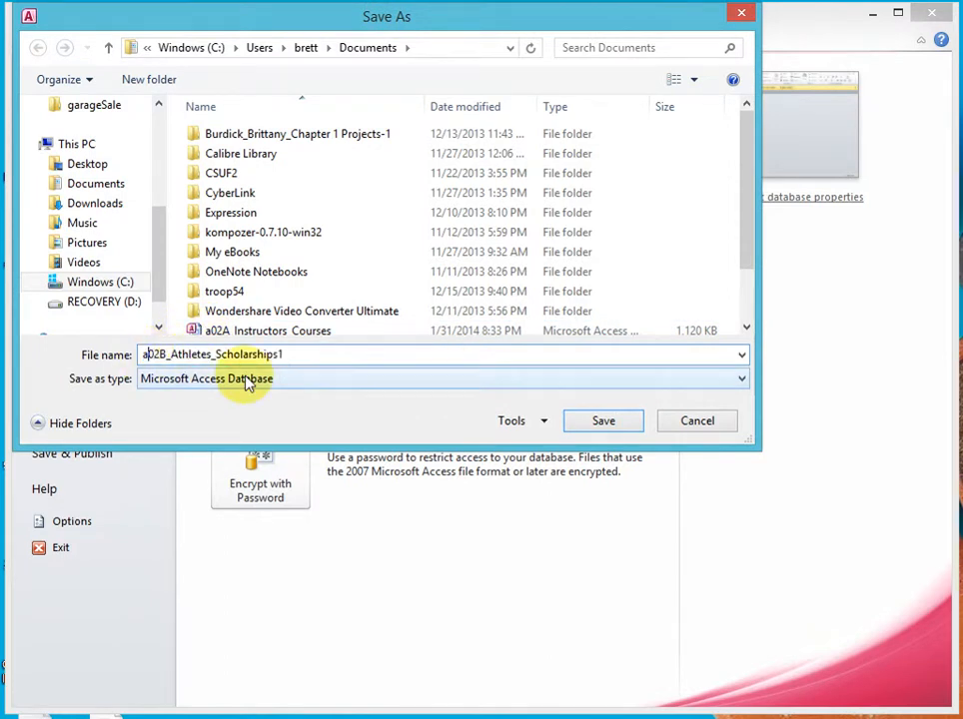
key(BackSpace)
key(Delete)
key(Delete)
key(Delete)
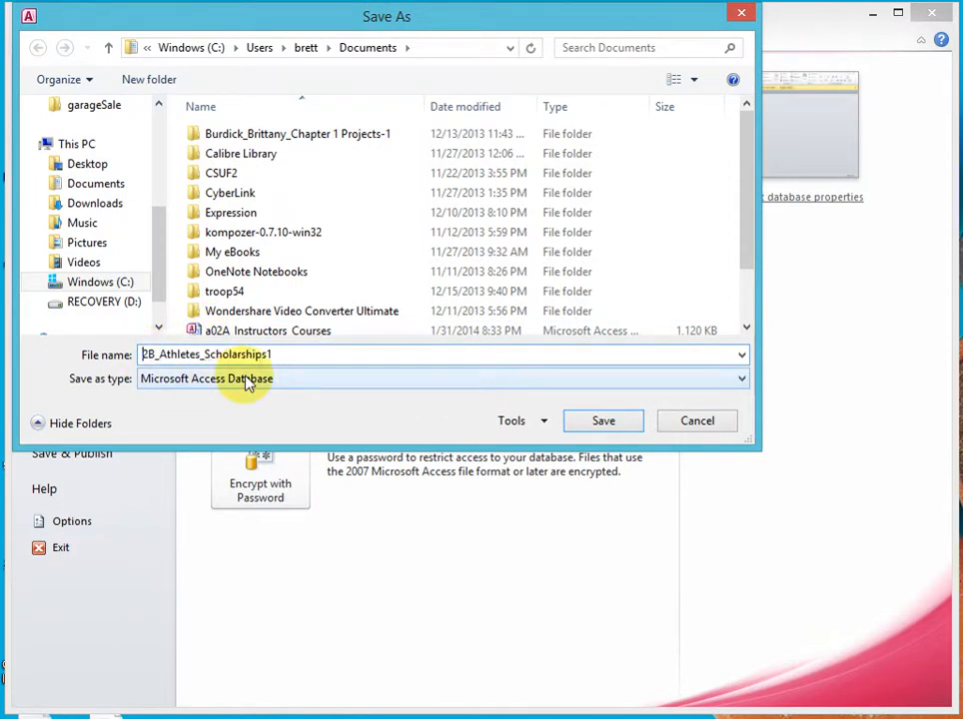
text(robblee)
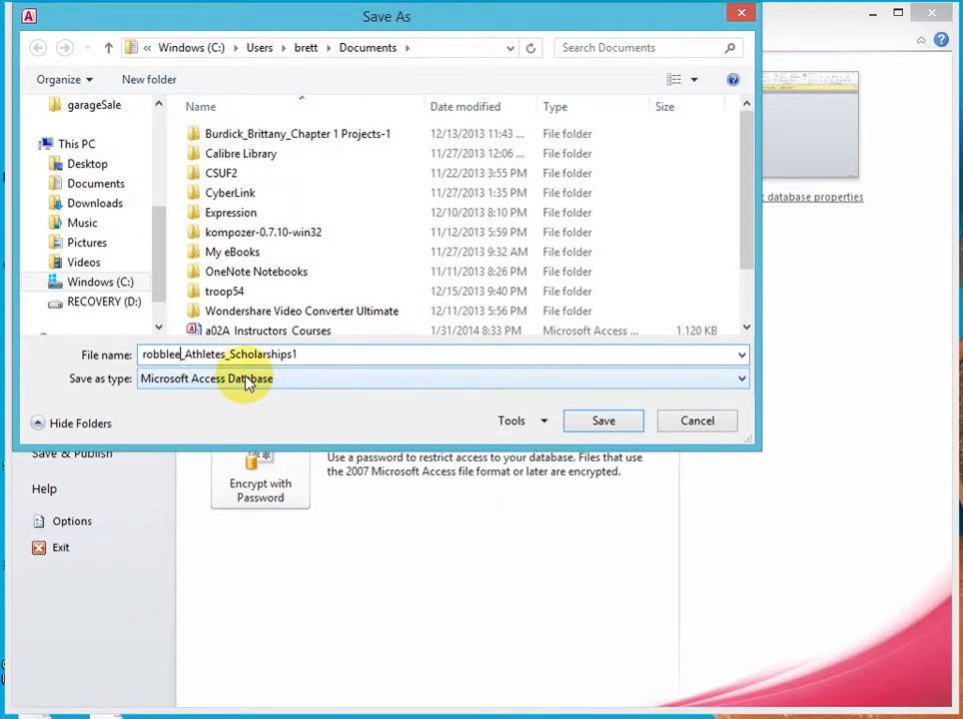
text(_brett)
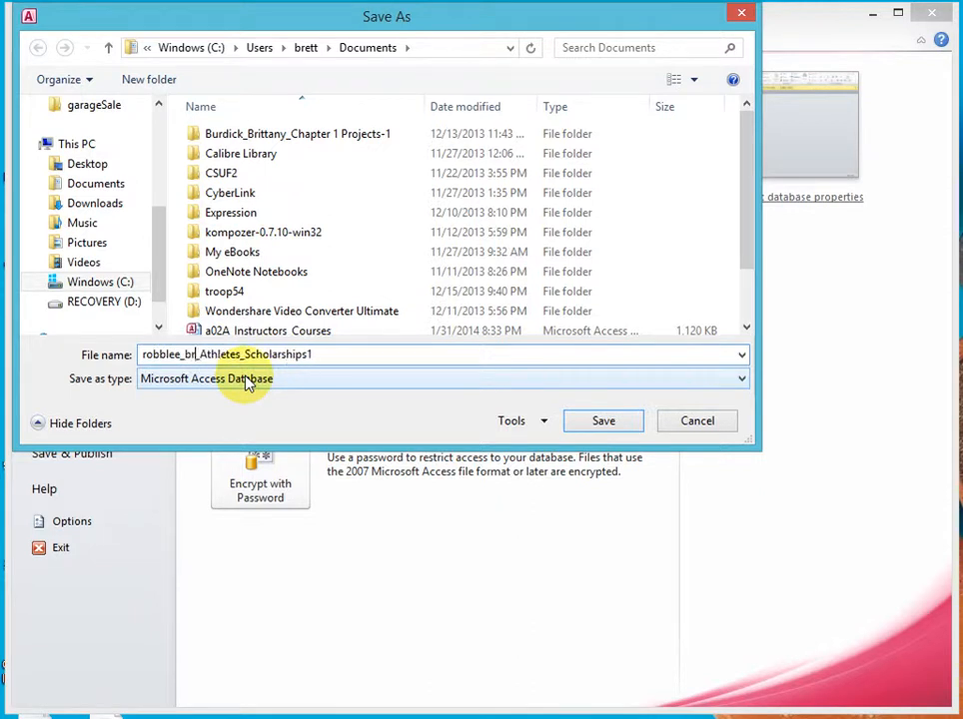
text(_2)
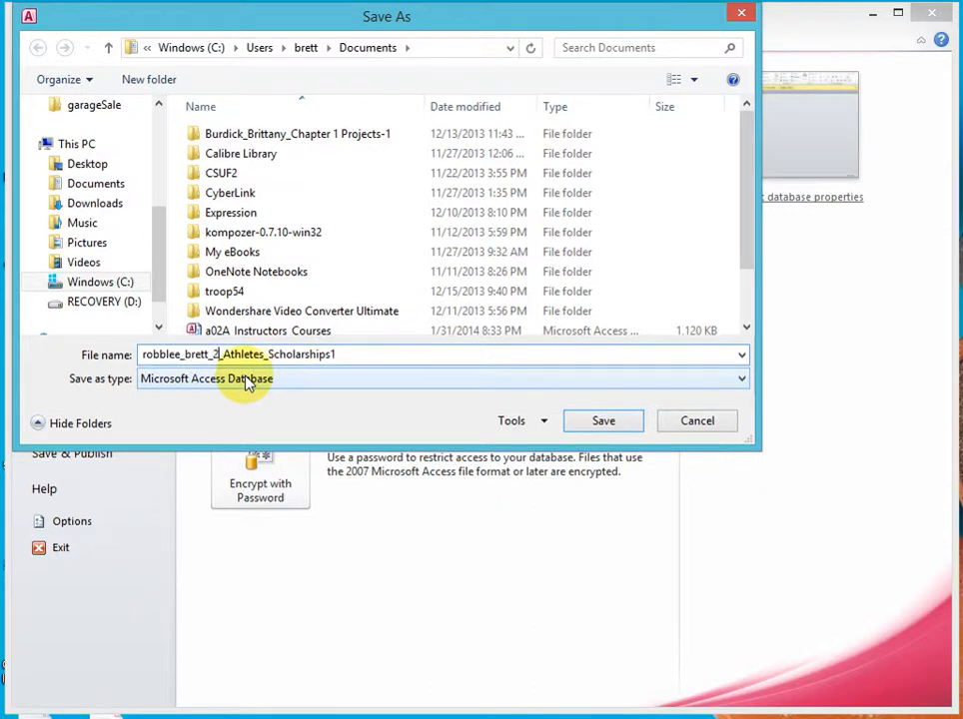
text(b)
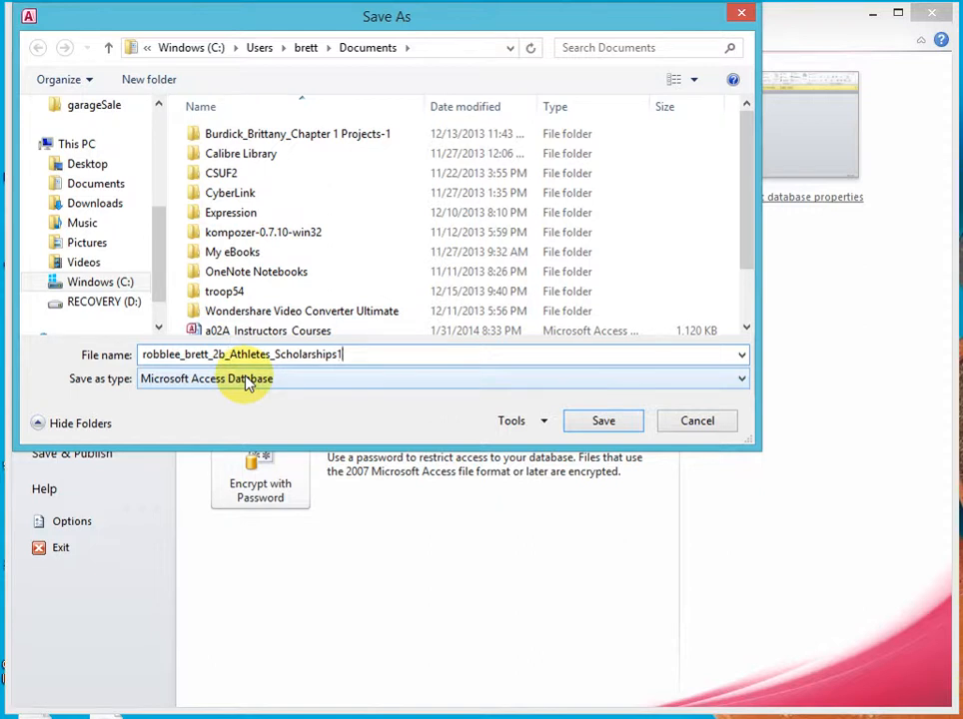
click(607, 423)
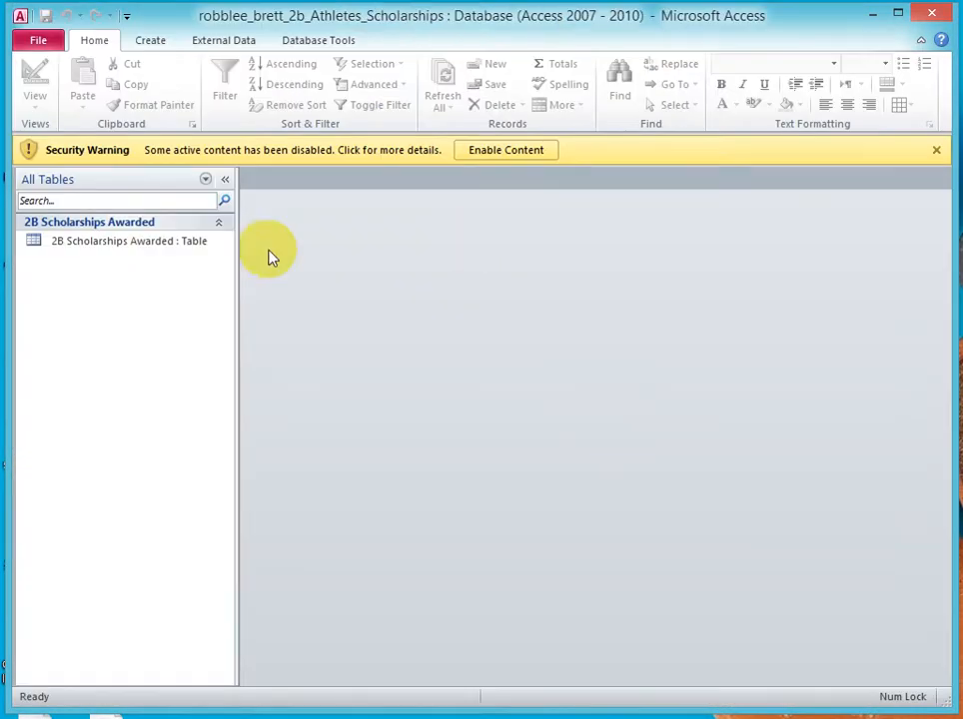
- Rename the 2B Scholarships Awarded table with the student's last and first name before 2B_Scholarships_Awarded, using underscores, and widen the object list to fit
click(117, 245)
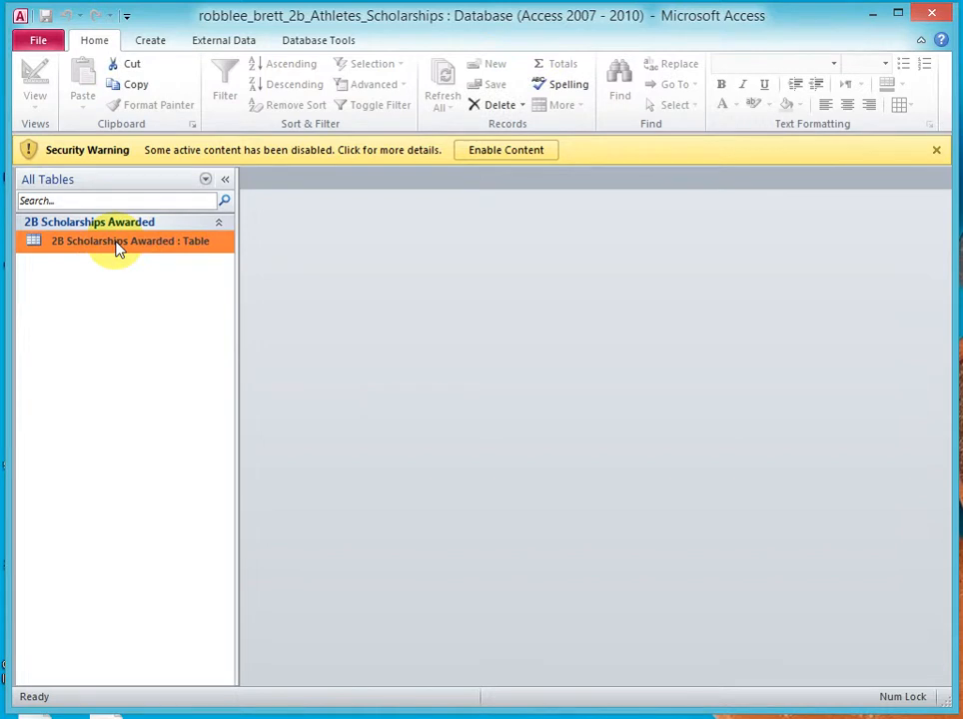
right_click(118, 244)
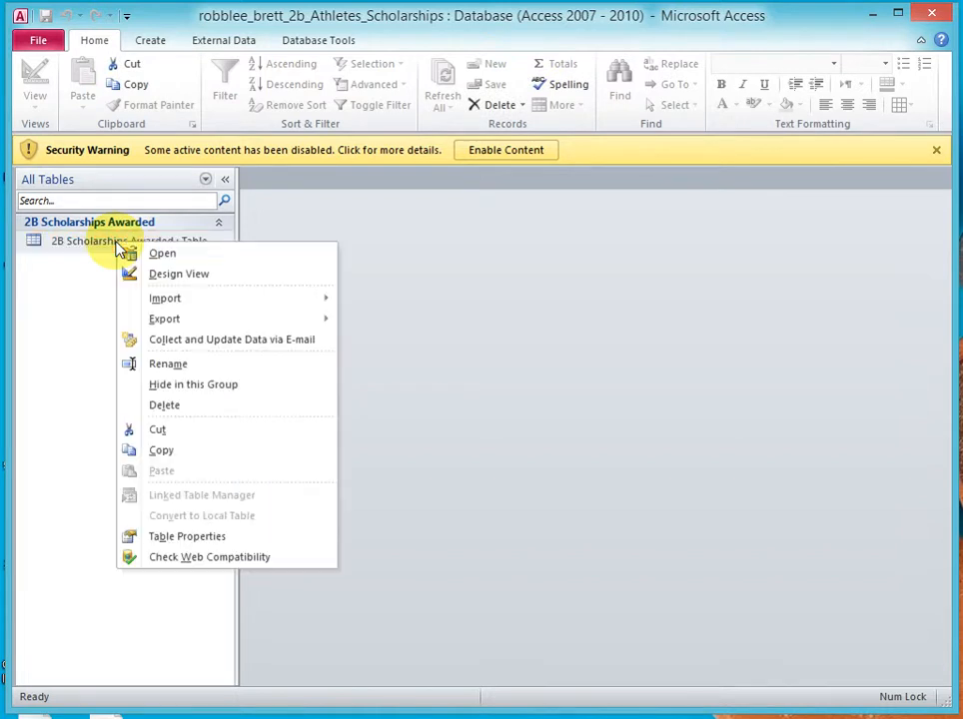
click(170, 365)
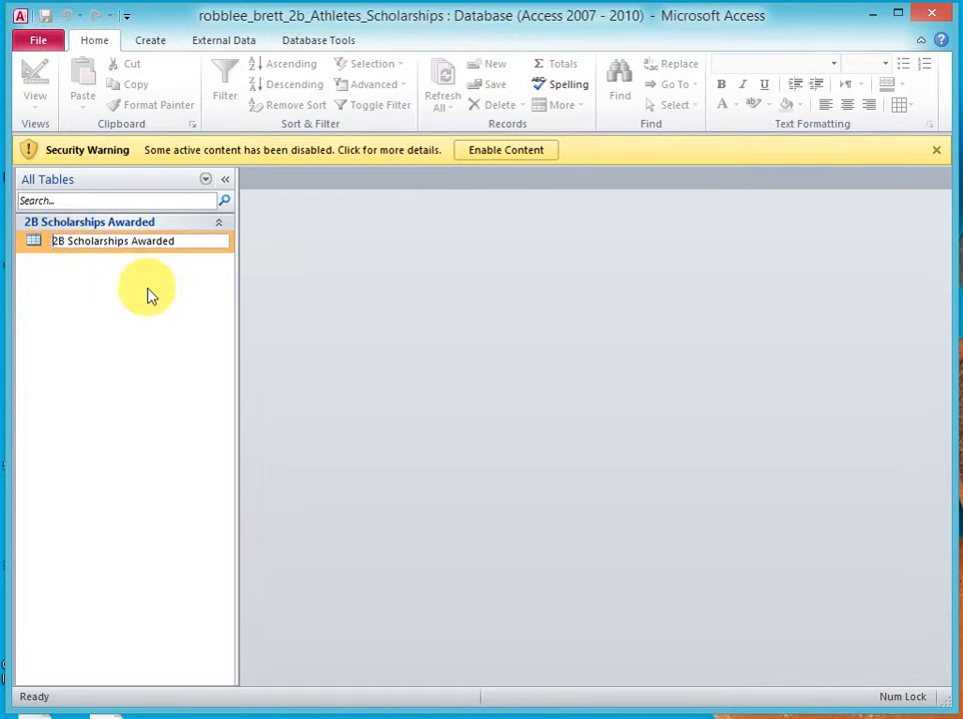
text(robblee)
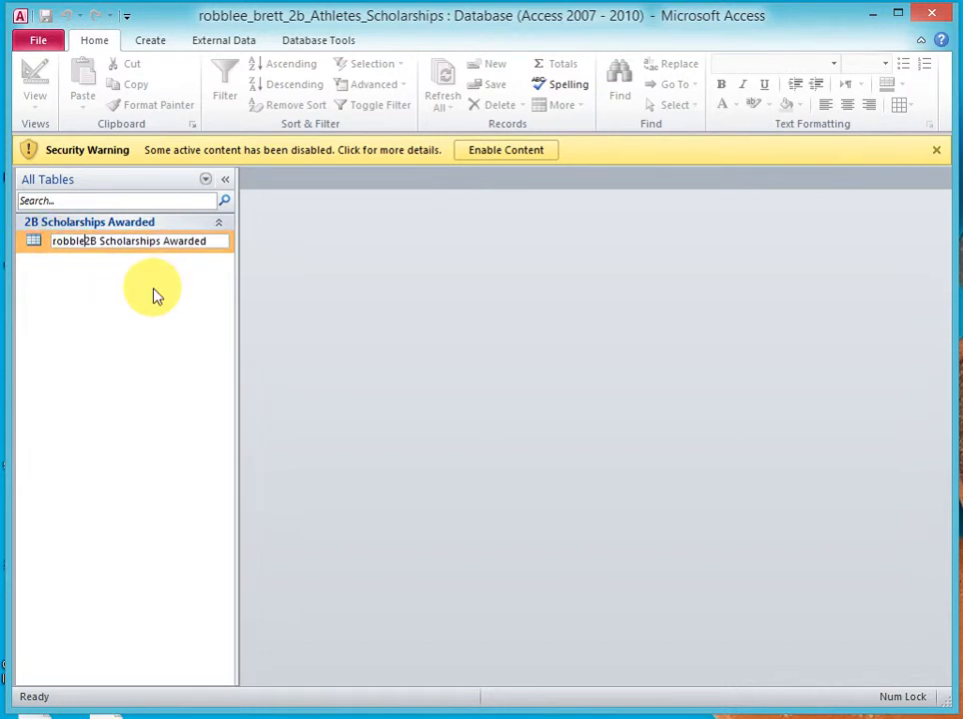
text(_bre)
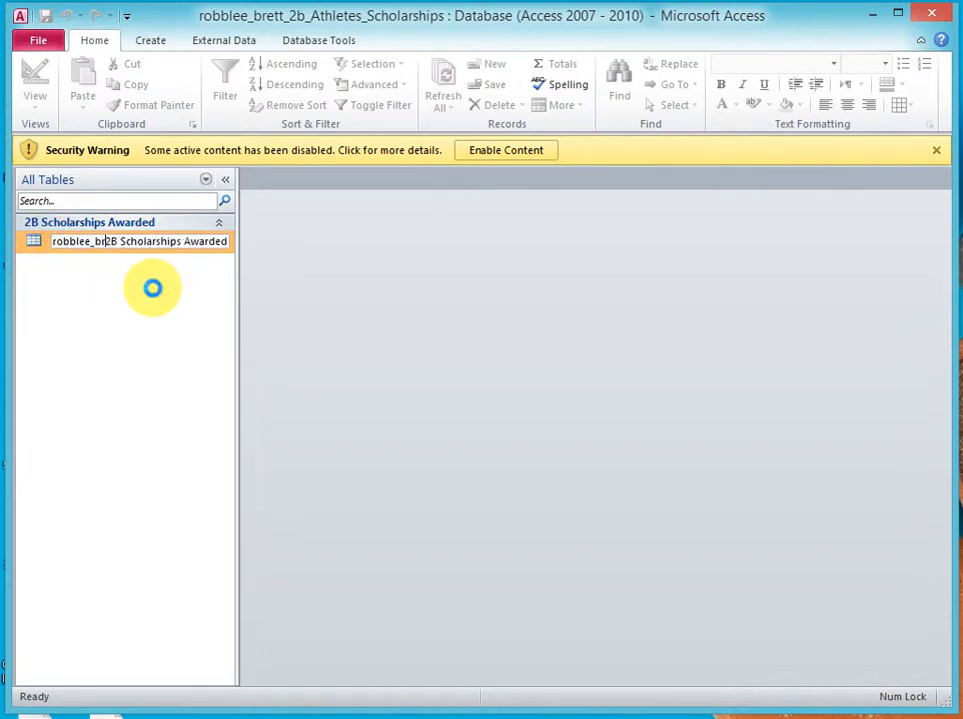
text(tt_)
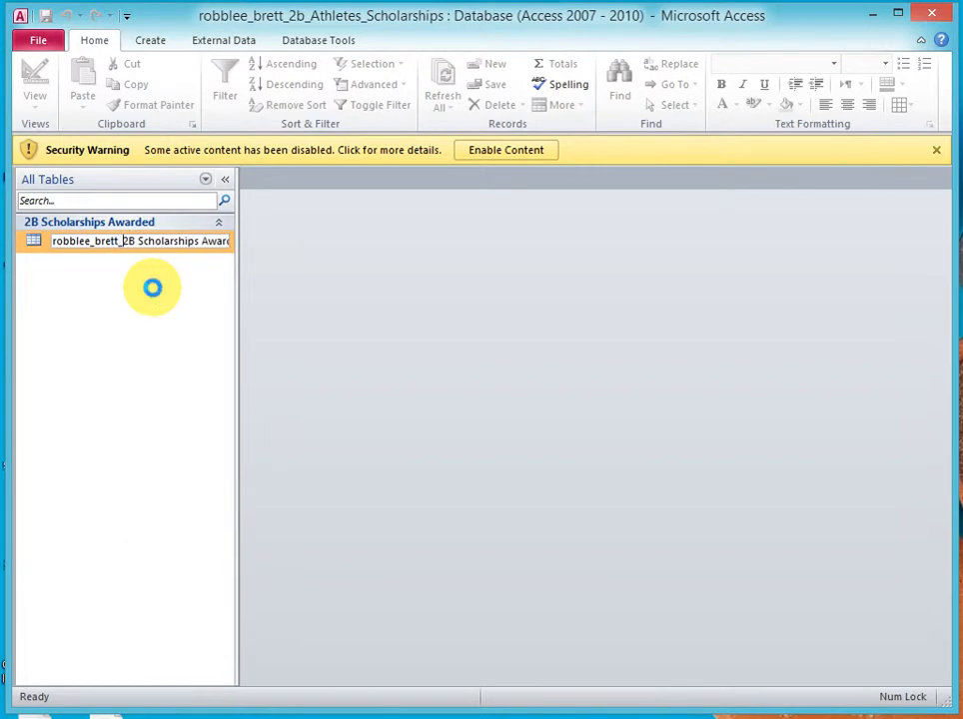
key(Right)
key(Right)
key(Delete)
text(_)
key(Right)
key(Right)
key(Right)
key(Right)
key(Right)
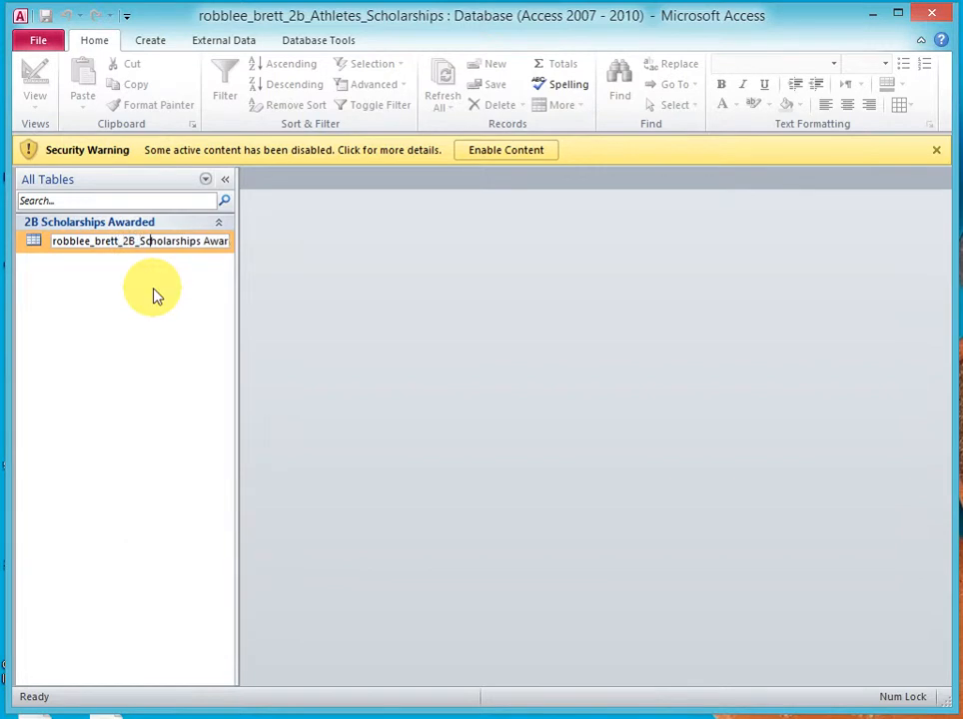
key(Right)
key(Right)
key(Right)
key(Right)
key(Right)
key(Right)
key(Right)
key(Delete)
text(_)
key(End)
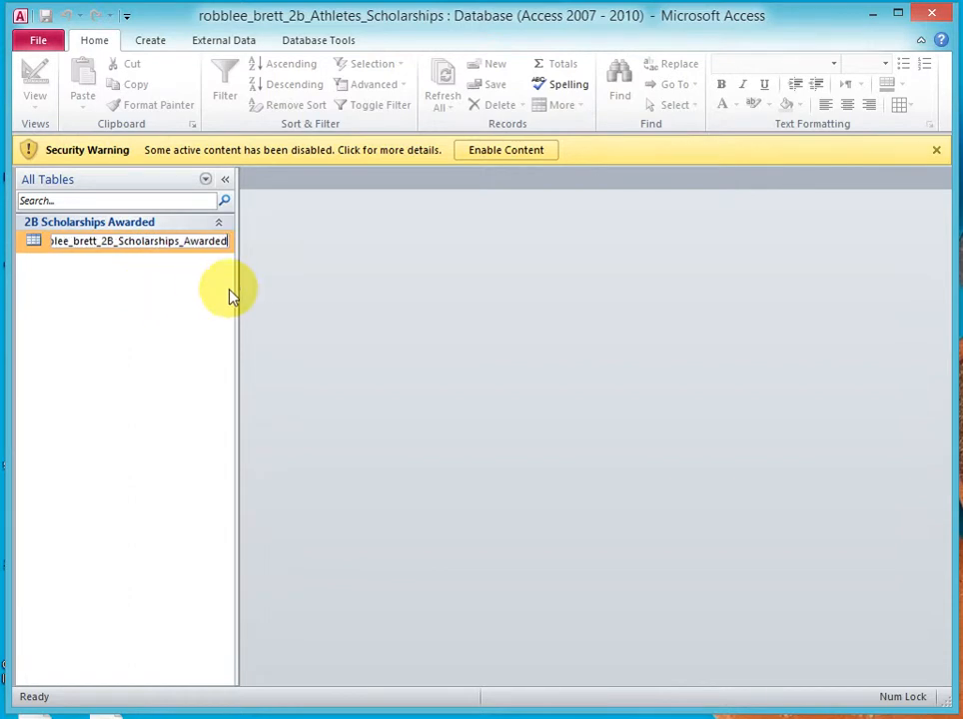
drag(236, 289, 307, 312)
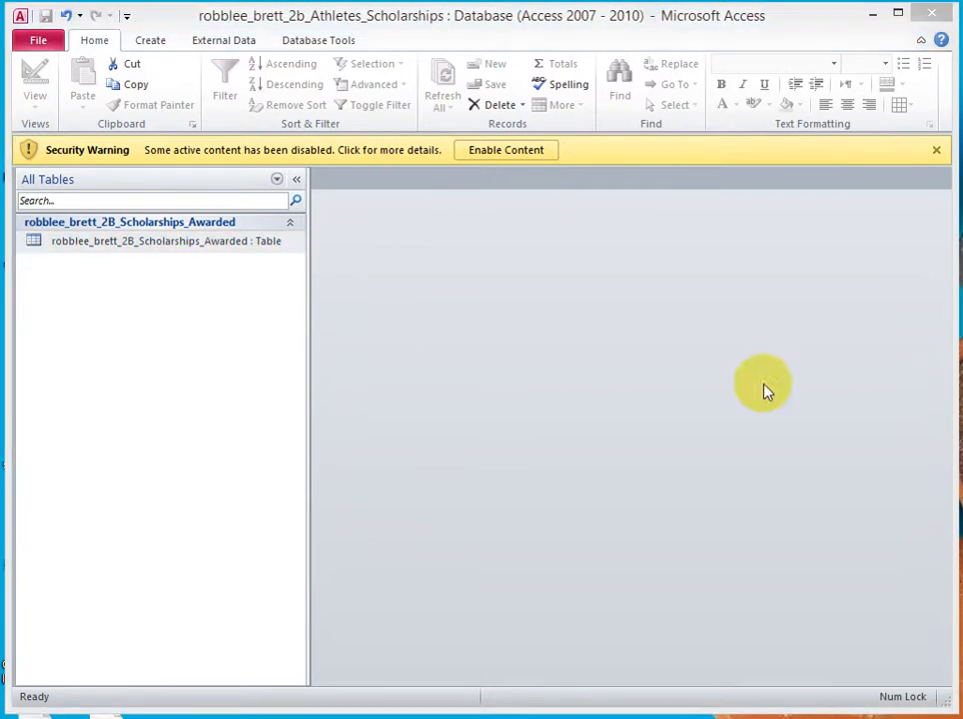
- Enable the database's disabled content, and open the renamed Scholarships Awarded table to view its records before closing it
click(505, 153)
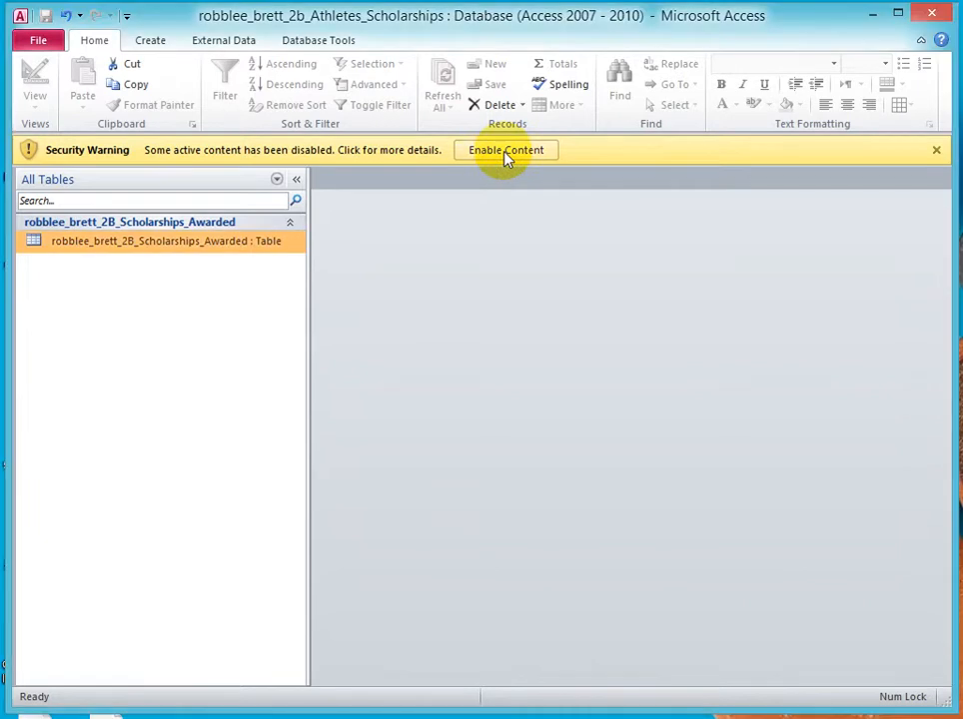
click(504, 153)
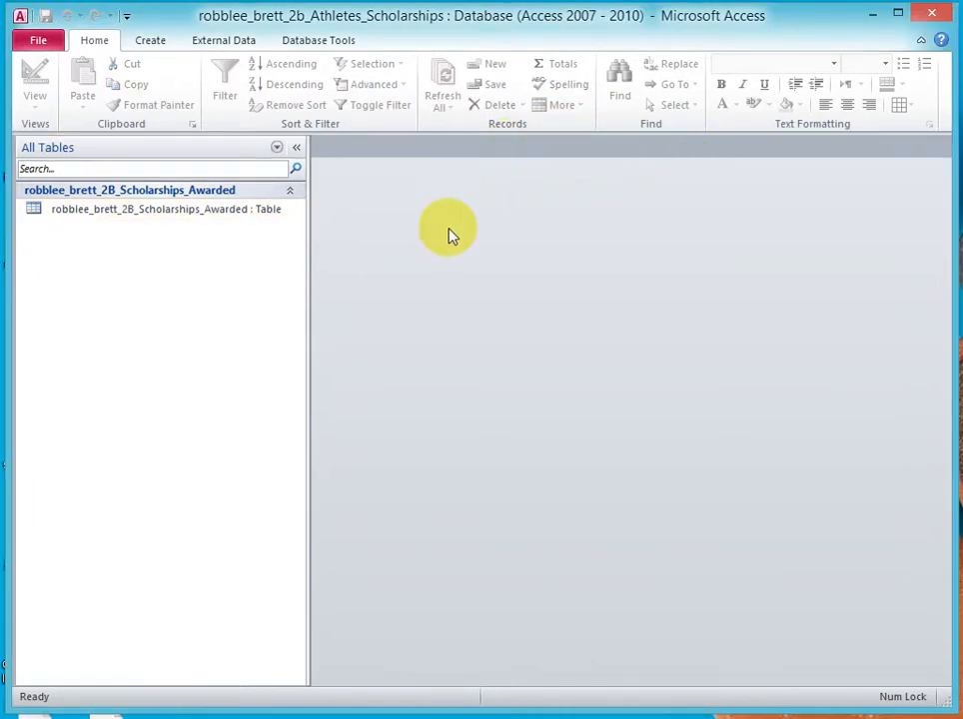
double_click(155, 217)
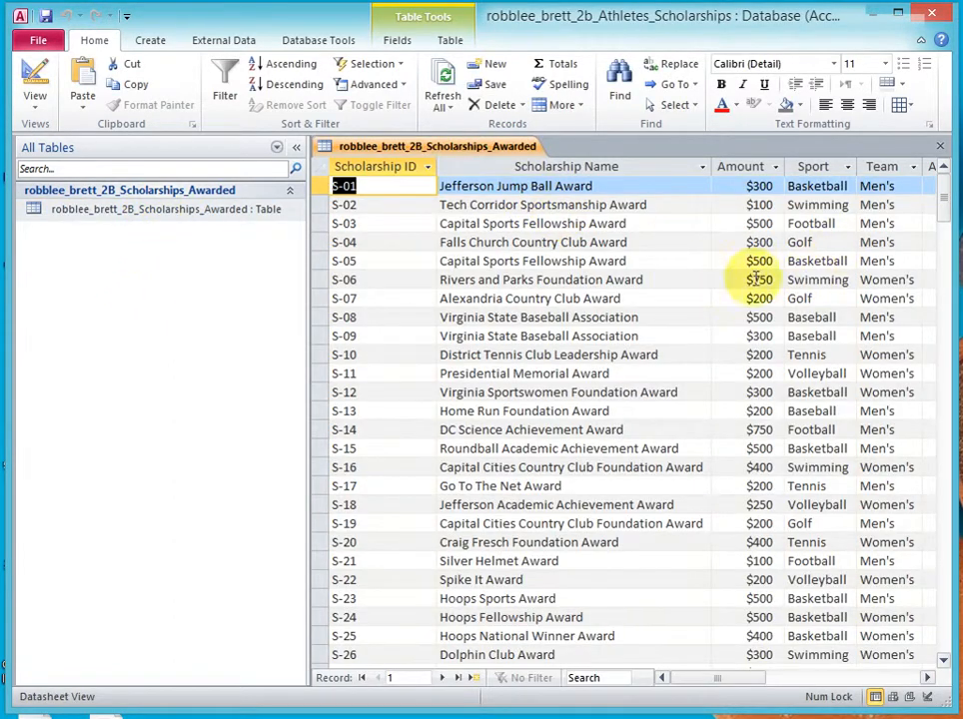
click(940, 146)
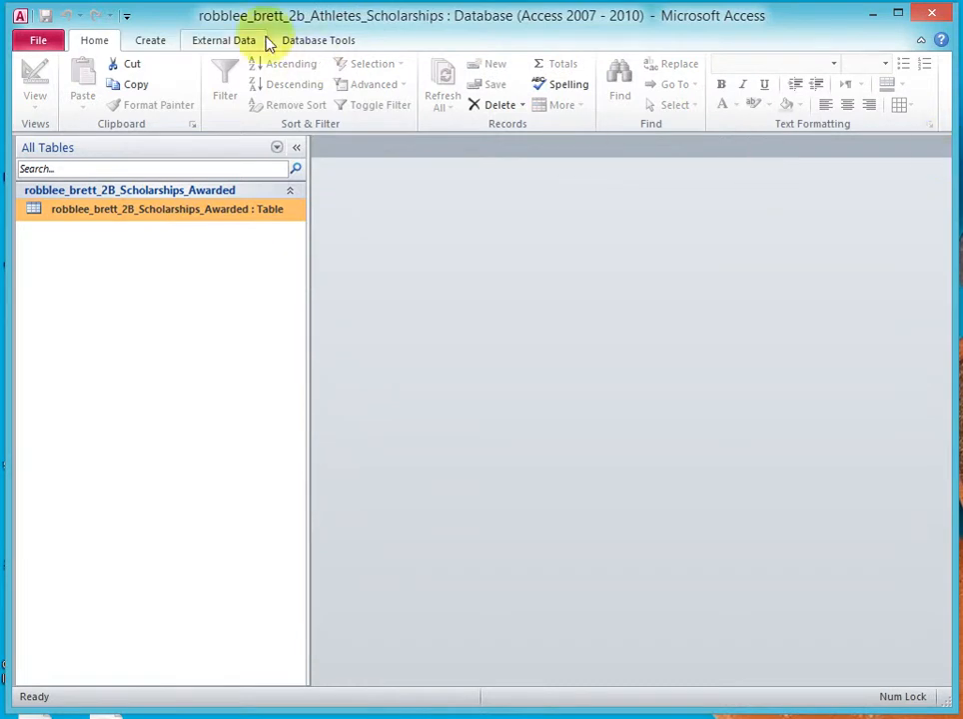
- Start an Excel import into a new table of the current database, using a02B_Athletes.xlsx from the Documents folder as the source
click(208, 42)
click(140, 82)
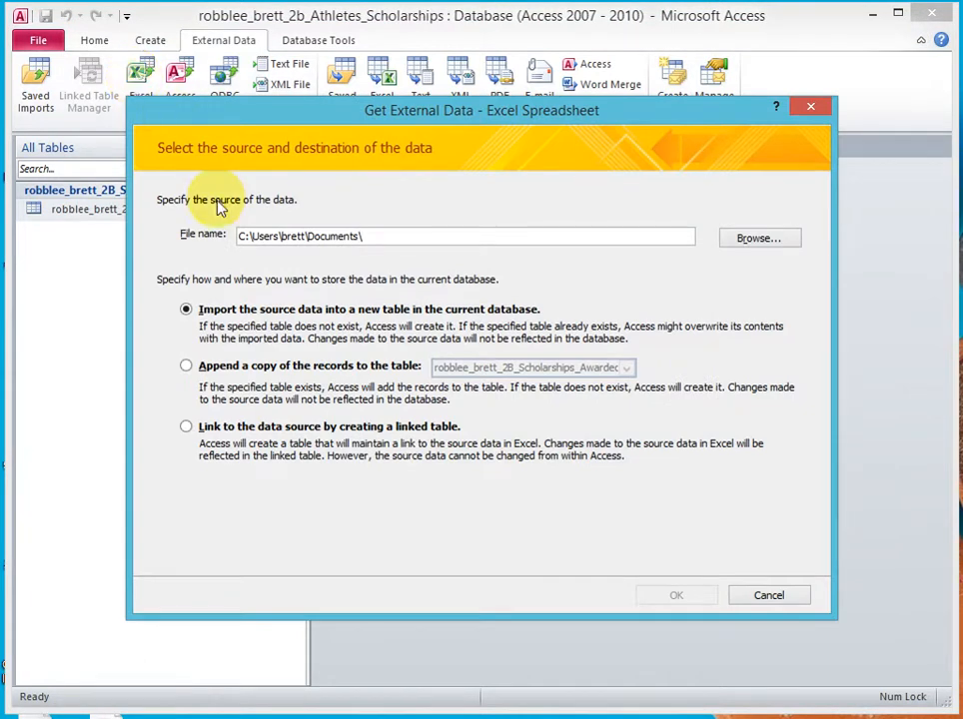
click(777, 240)
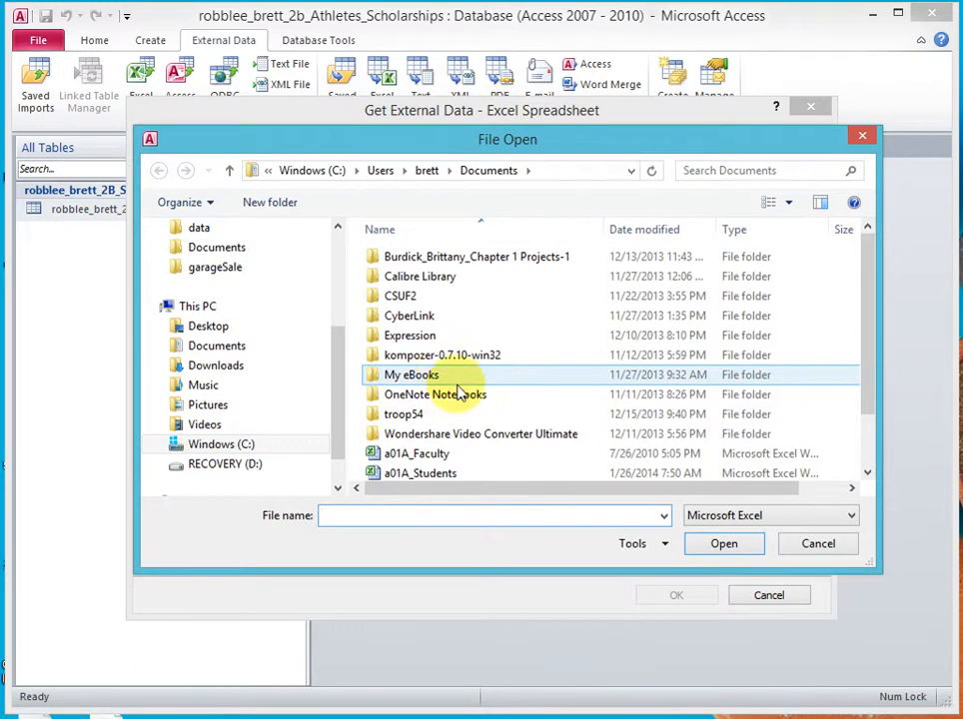
scroll(867, 464, down, 1)
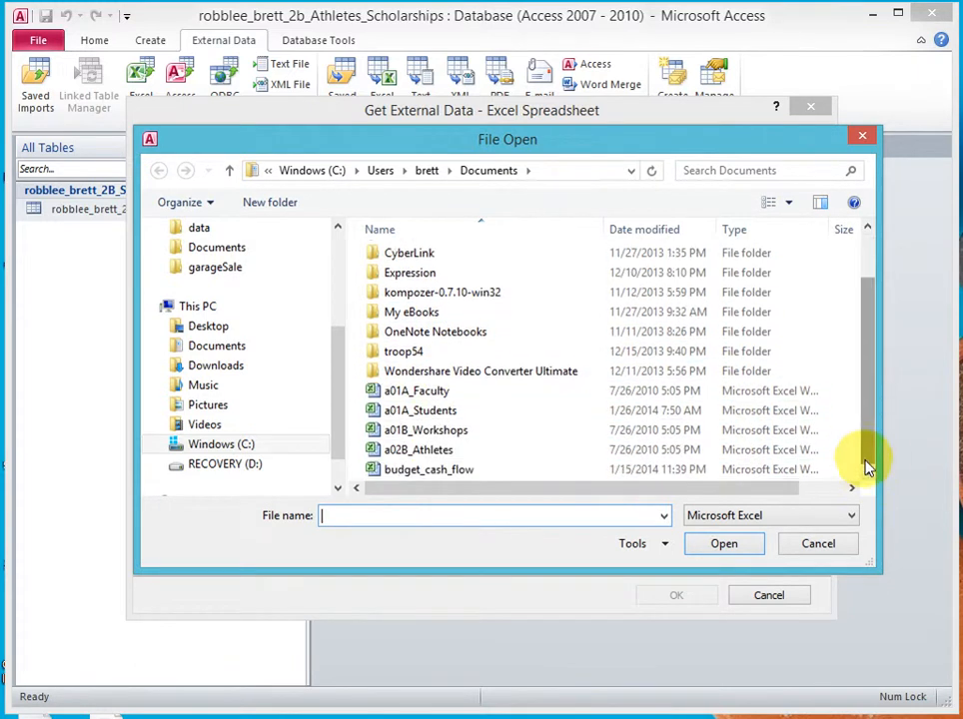
click(410, 452)
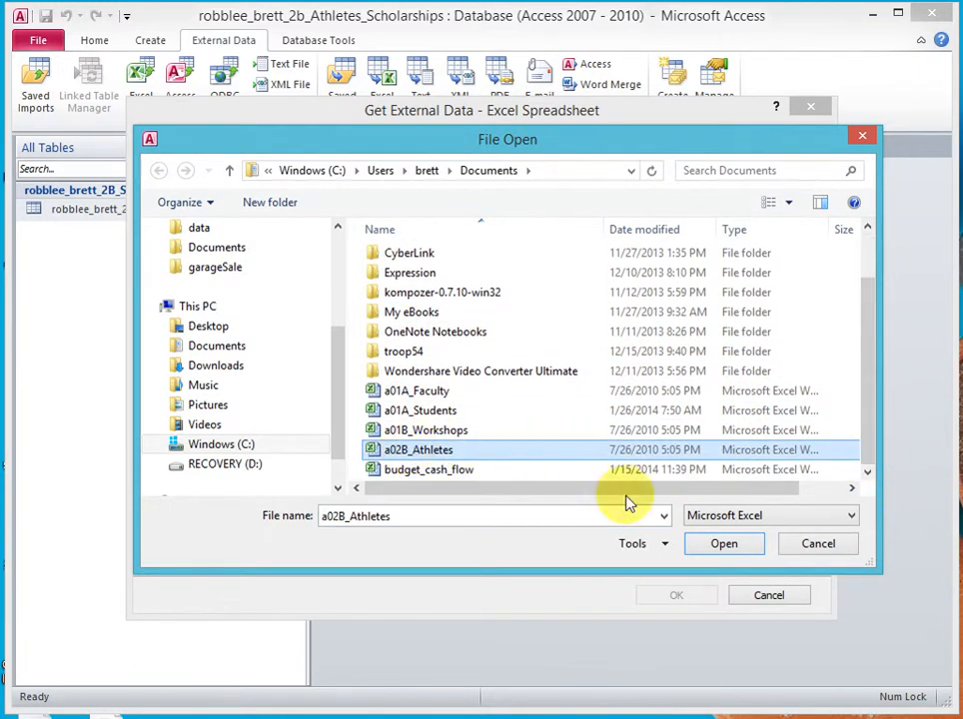
click(723, 545)
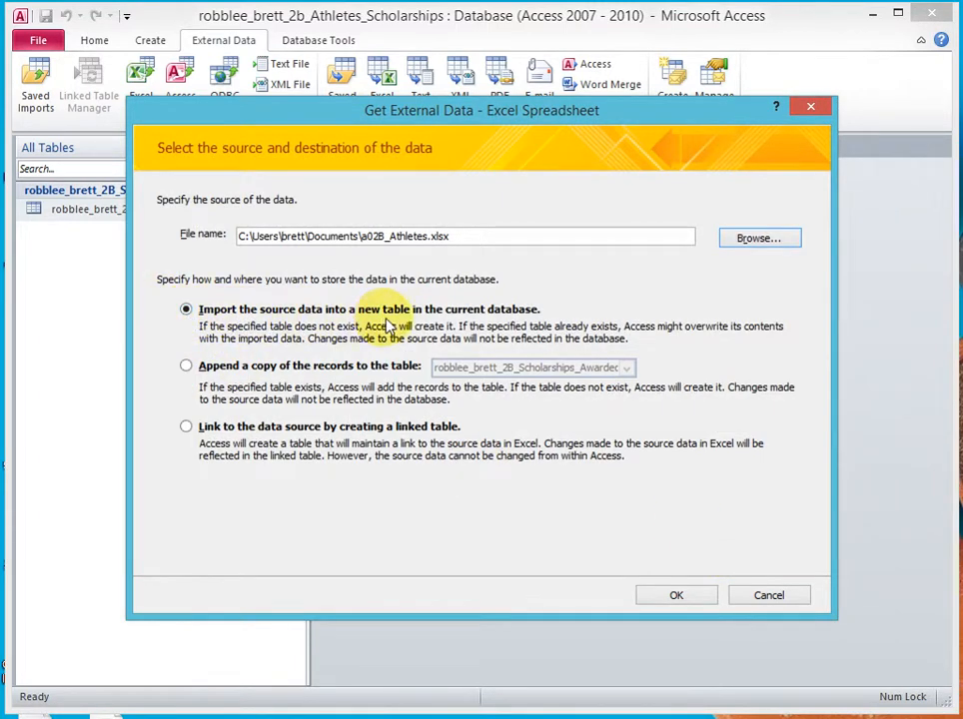
click(671, 600)
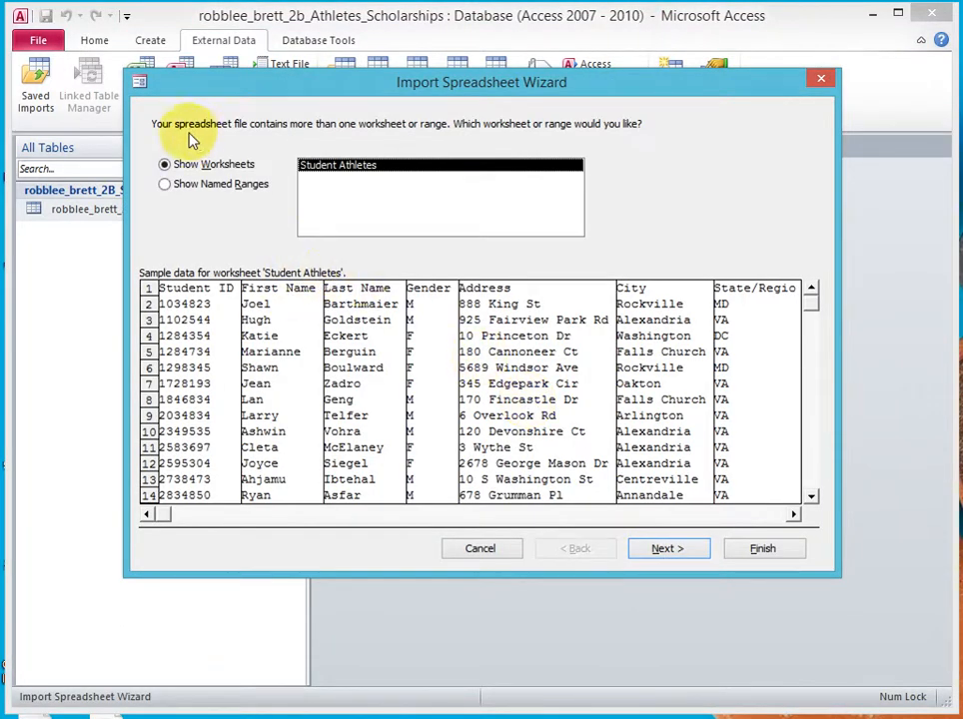
- Import the Student Athletes worksheet with its first row as column headings and Student ID as the chosen primary key
click(681, 553)
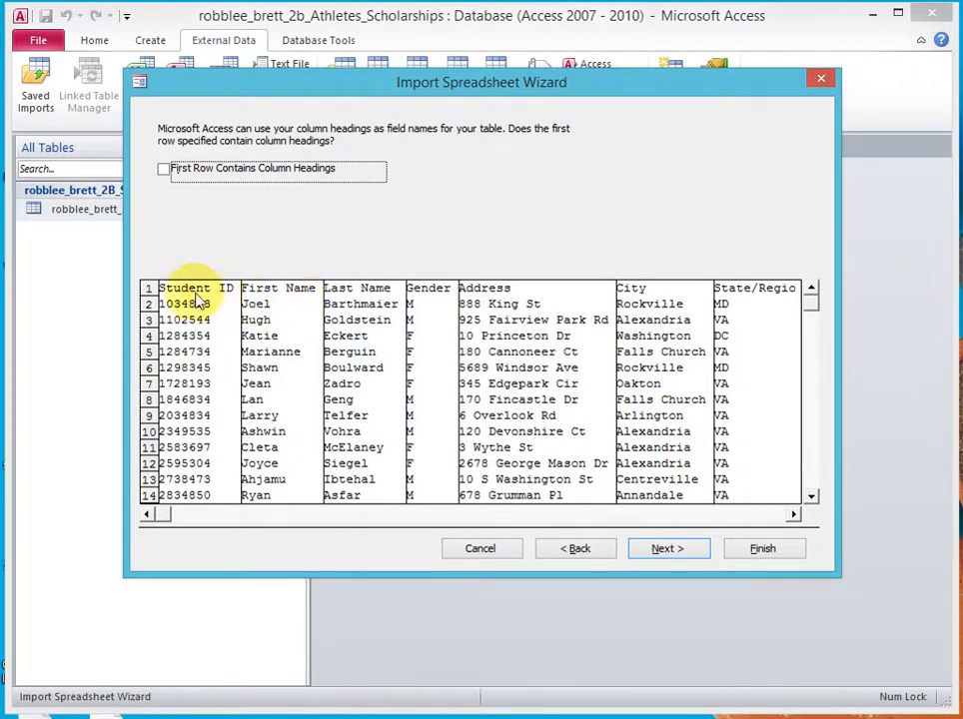
click(164, 170)
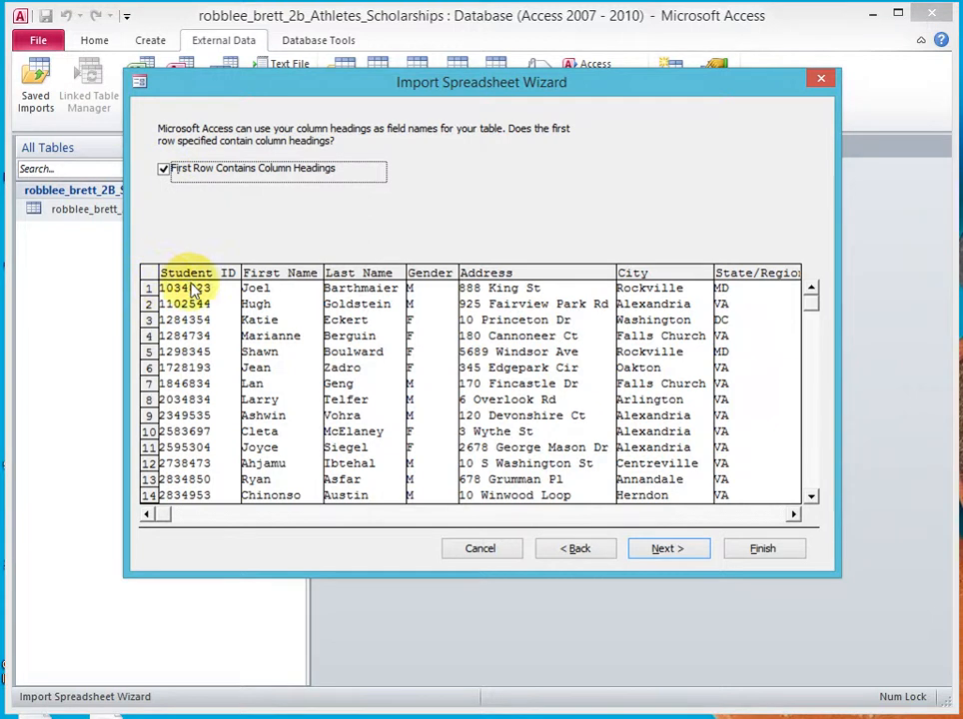
click(667, 552)
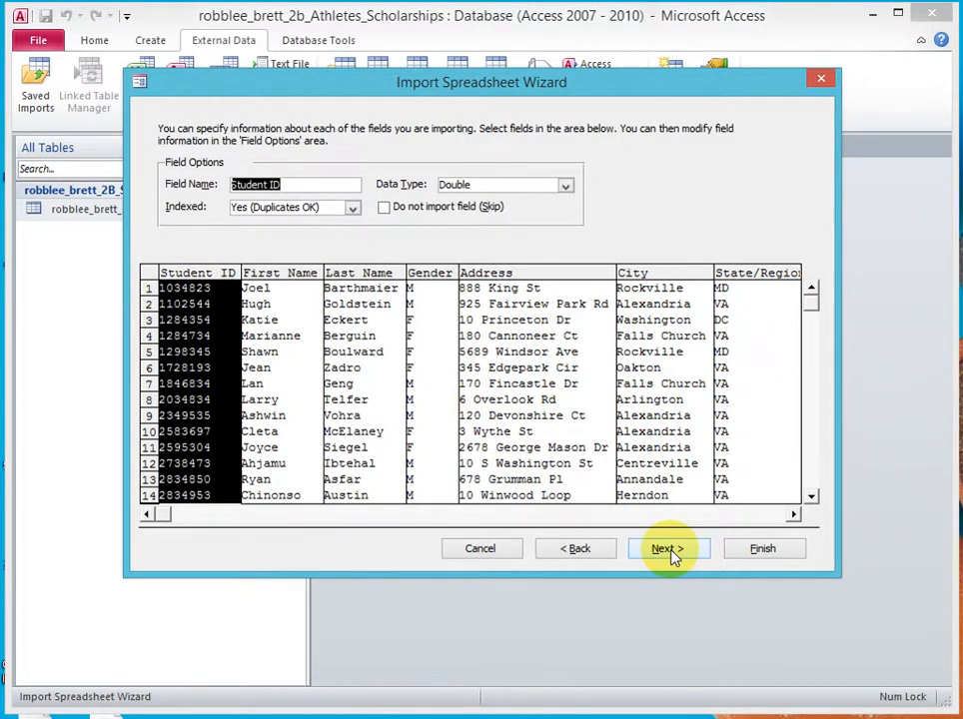
click(669, 551)
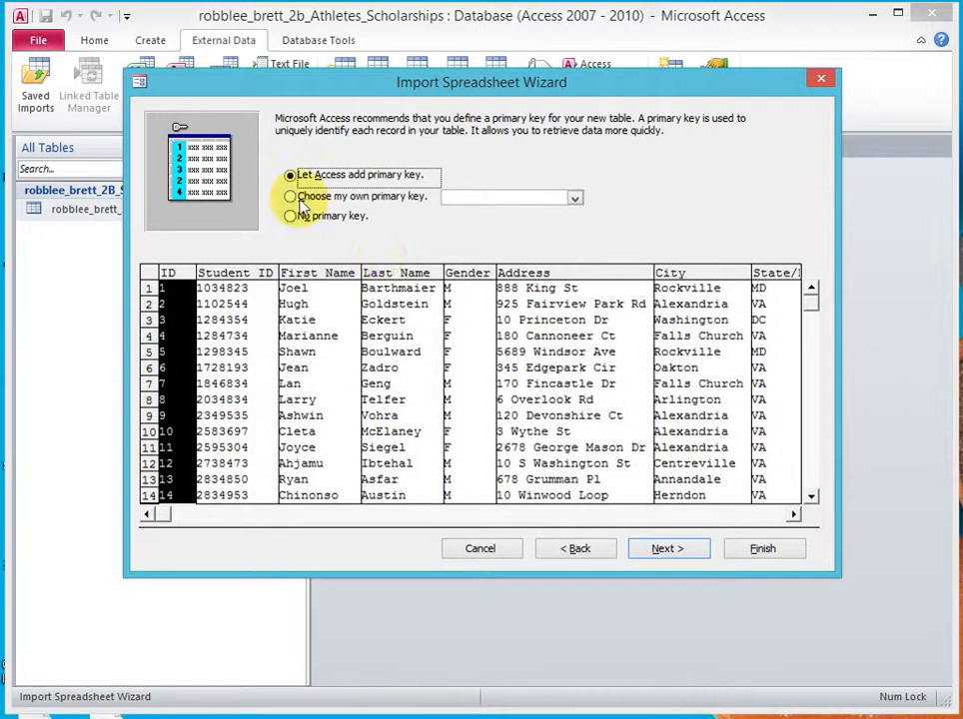
click(291, 197)
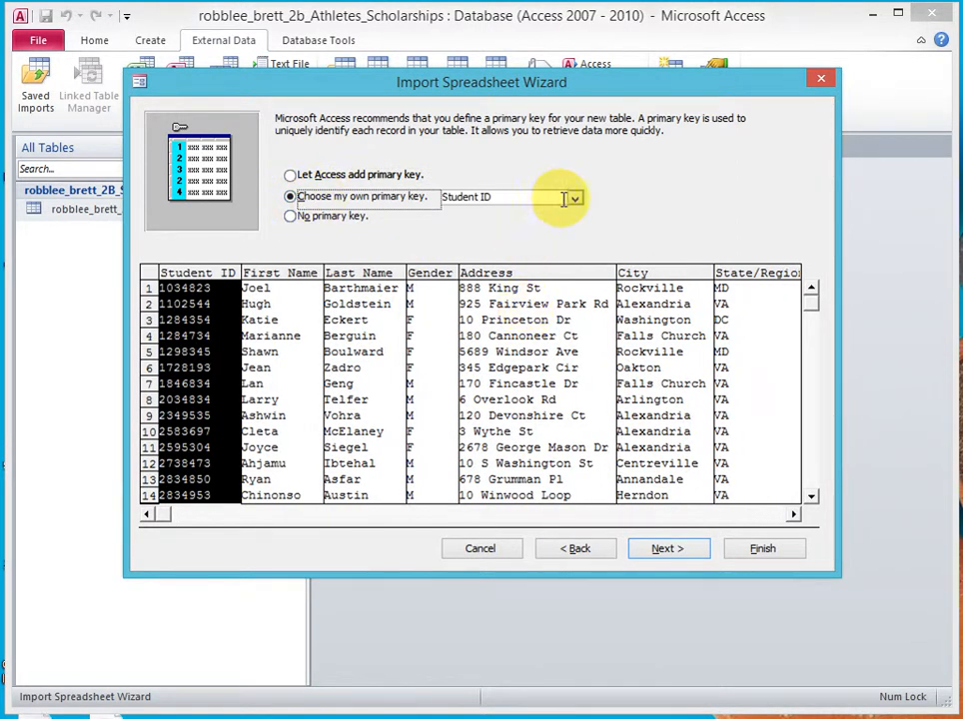
click(667, 551)
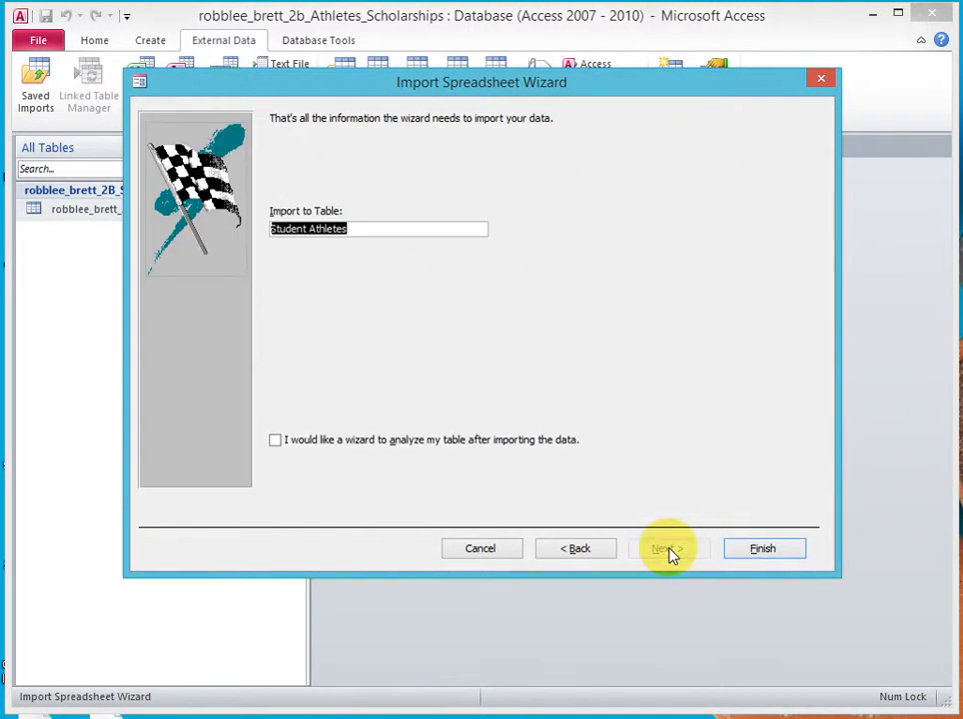
- Name the imported table with the student's last and first name followed by 2b_Athletes, separated by underscores, and finish the import without saving its steps
click(371, 227)
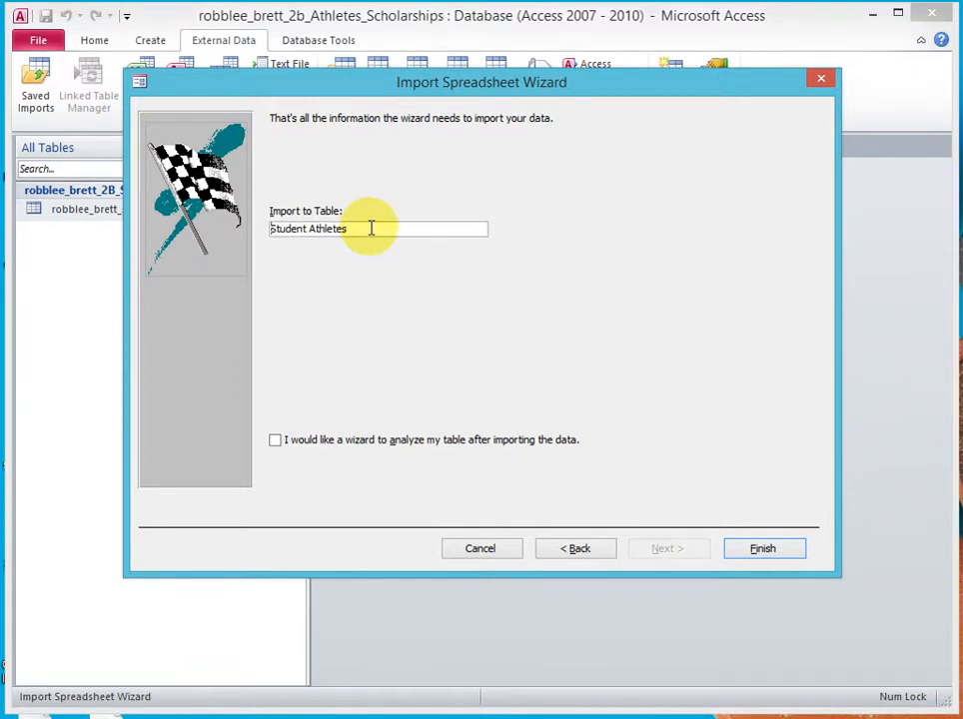
key(Home)
text(robblee)
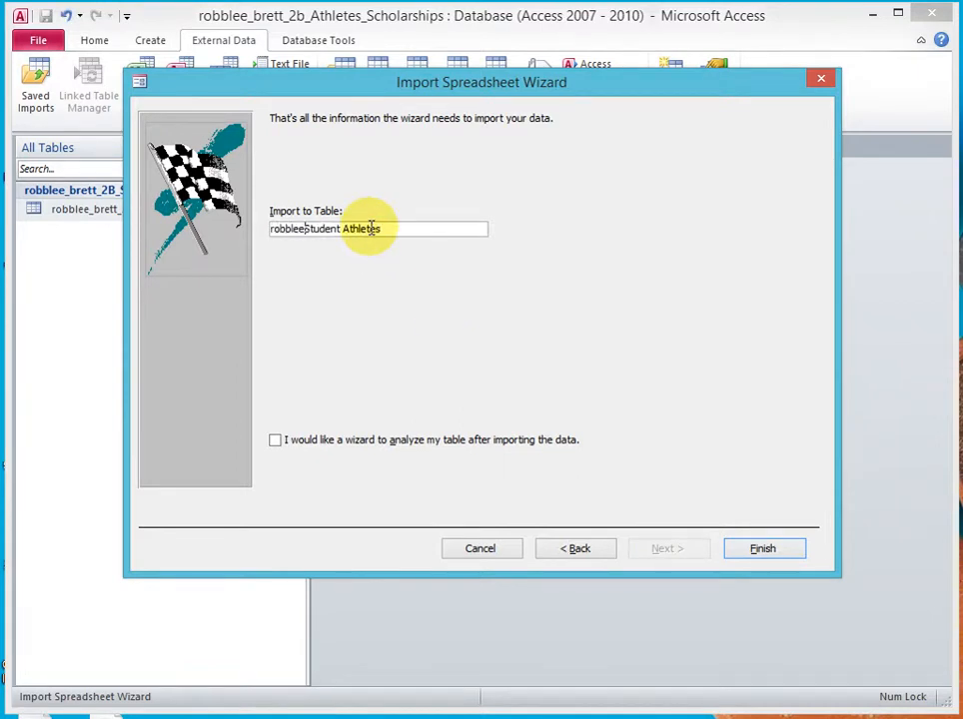
text(_brett_)
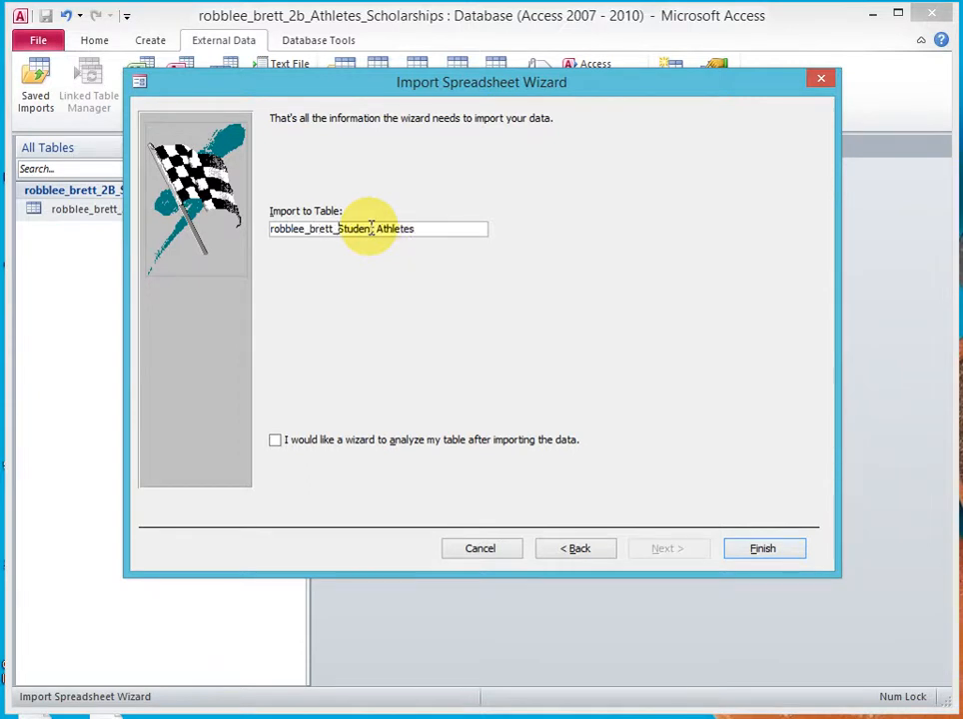
text(2b)
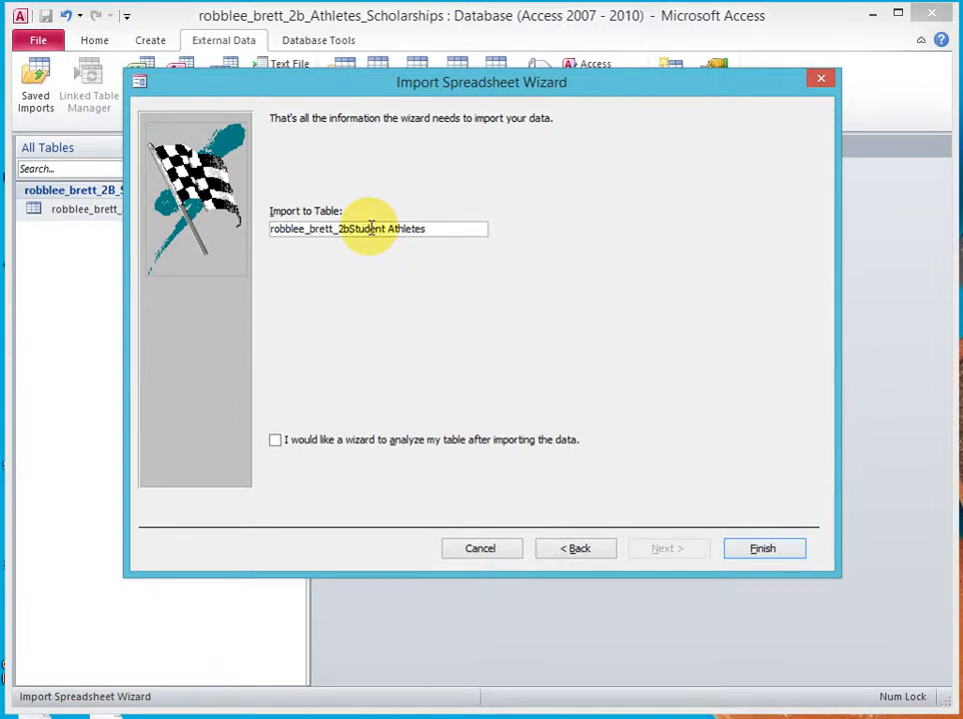
text(_)
key(Delete)
key(Delete)
key(Delete)
key(Delete)
key(Delete)
key(Delete)
key(Delete)
key(Delete)
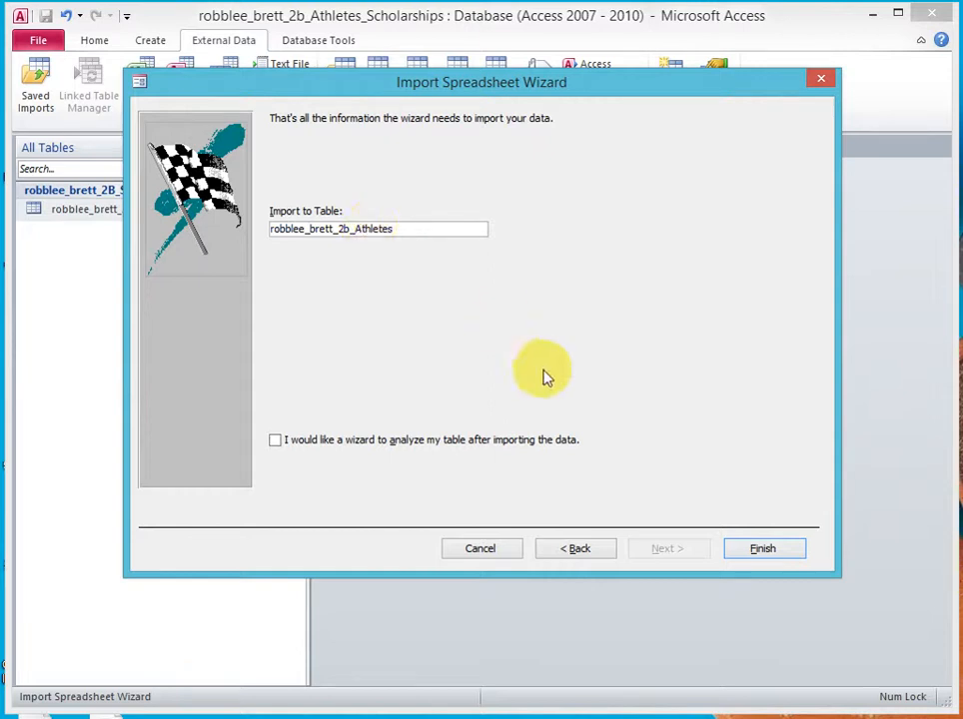
click(764, 551)
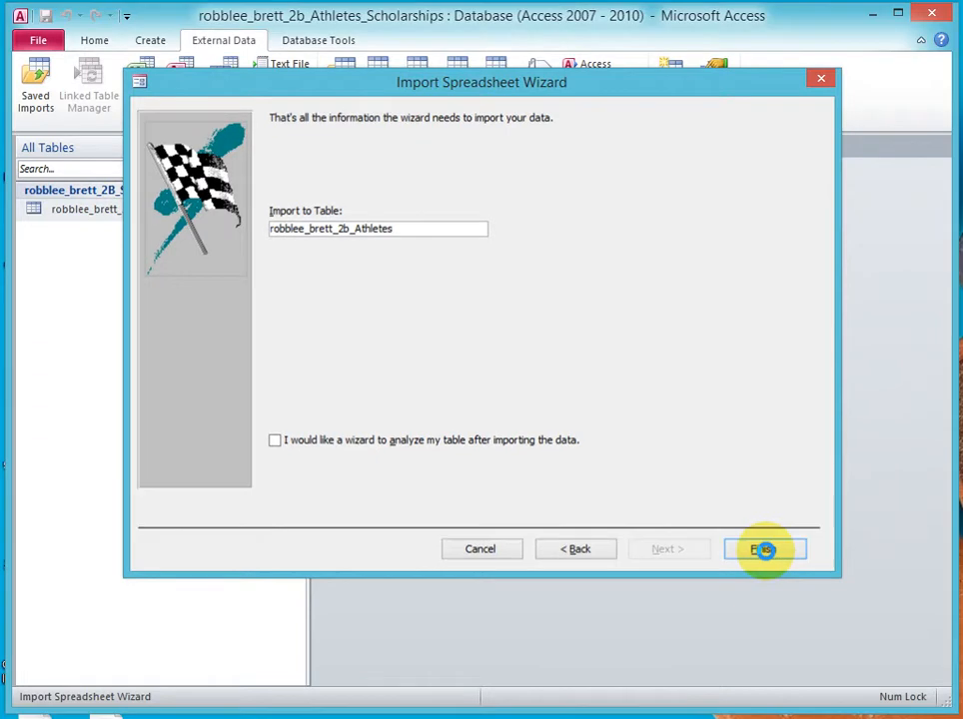
click(765, 593)
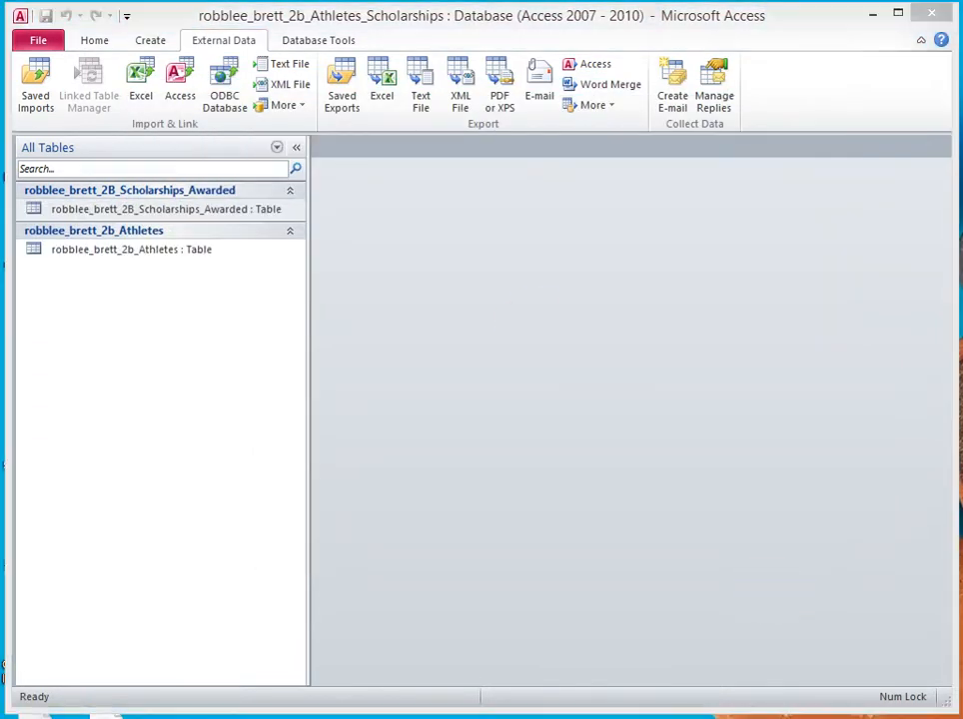
- Open the imported Athletes table in Design view and set the data type of Student ID and ZIP/Postal Code to Text
double_click(133, 250)
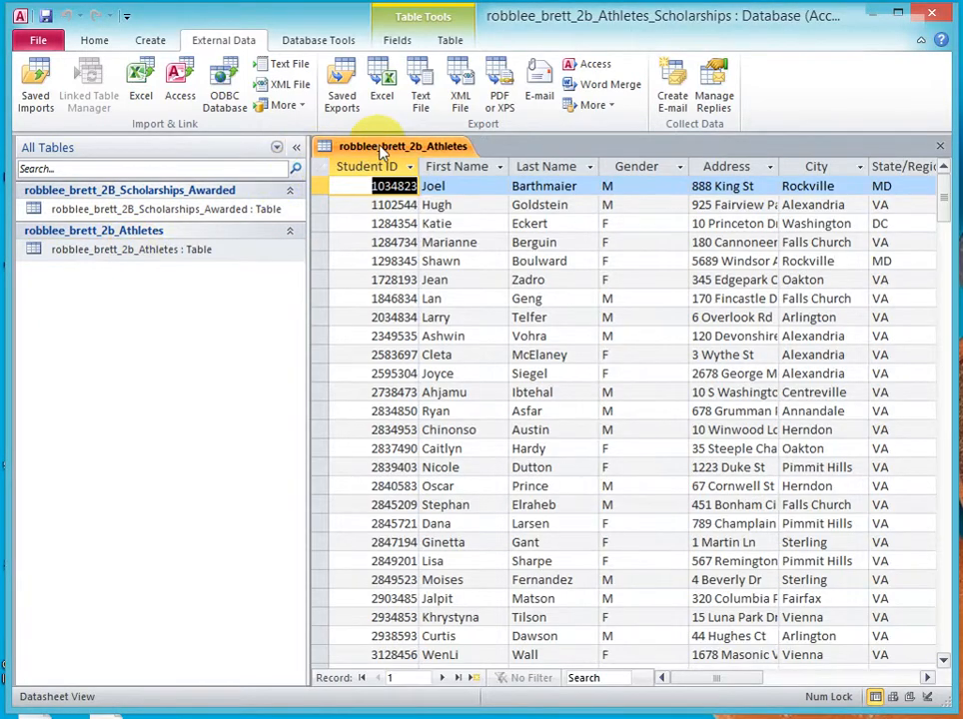
right_click(383, 150)
click(429, 226)
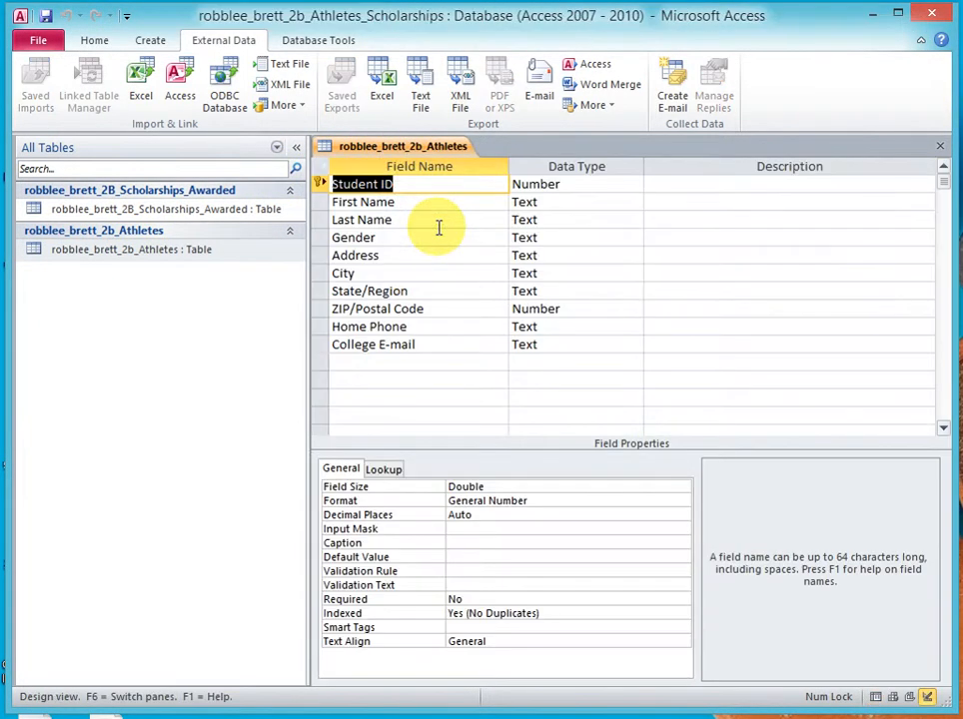
click(580, 184)
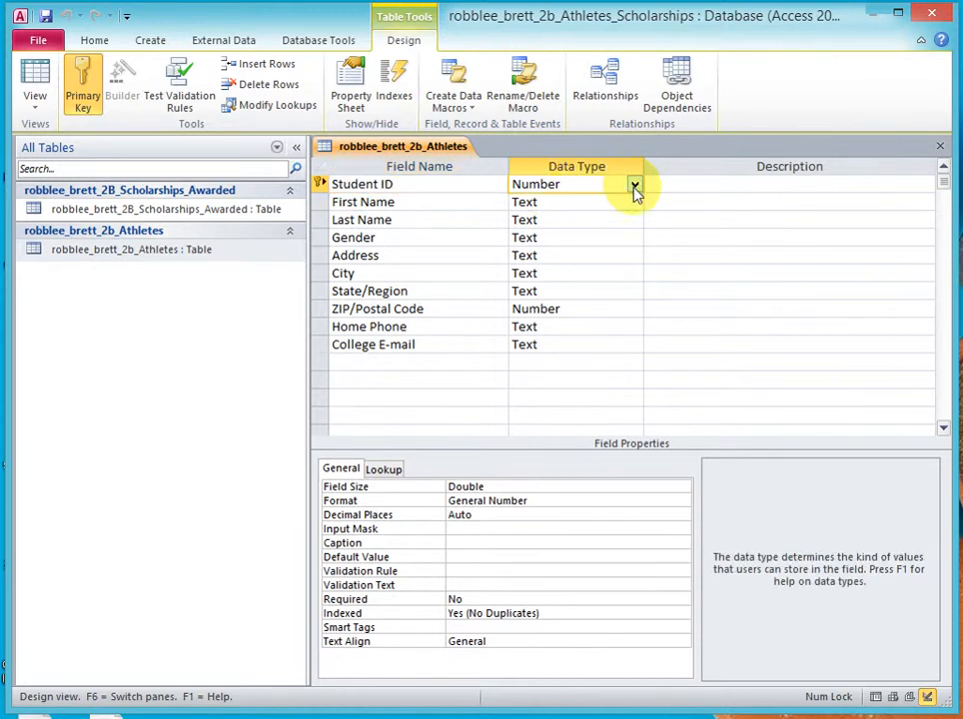
click(636, 186)
click(600, 202)
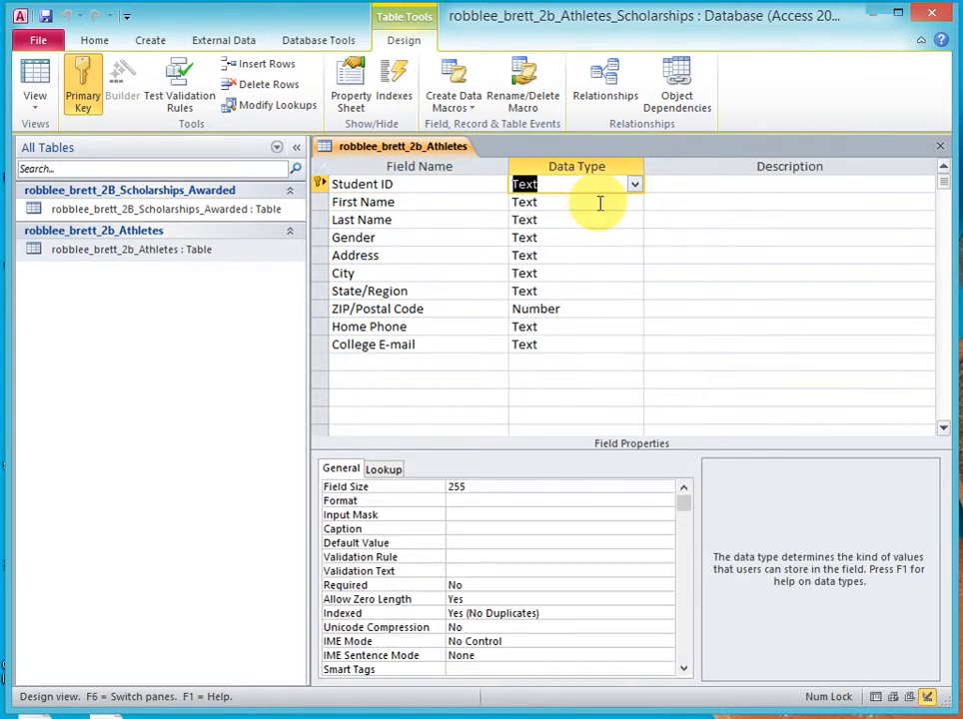
click(545, 310)
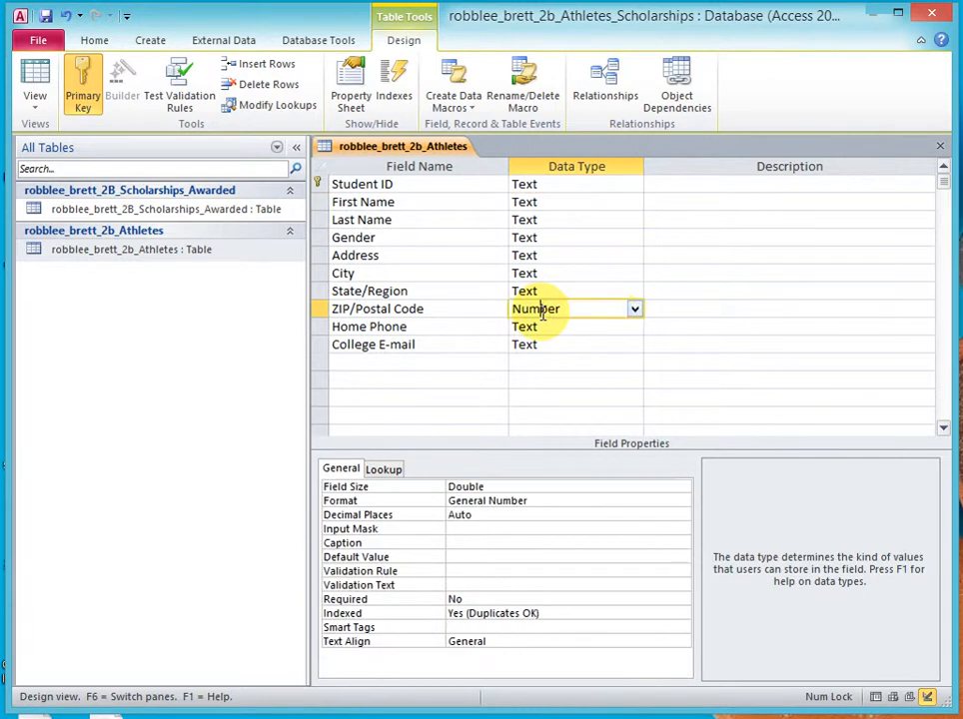
click(635, 311)
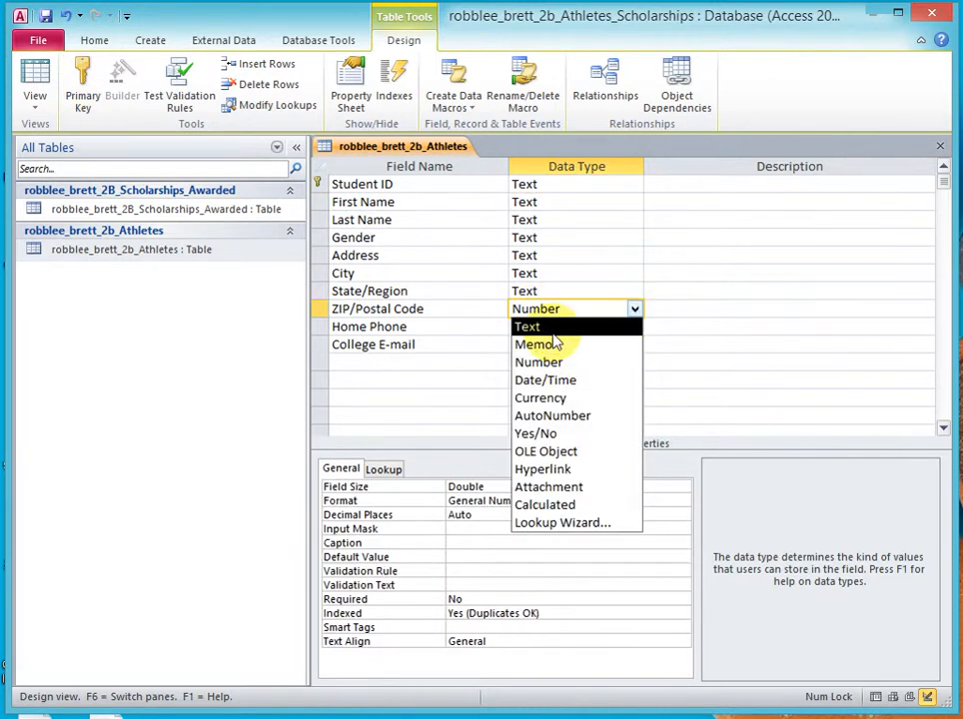
click(556, 329)
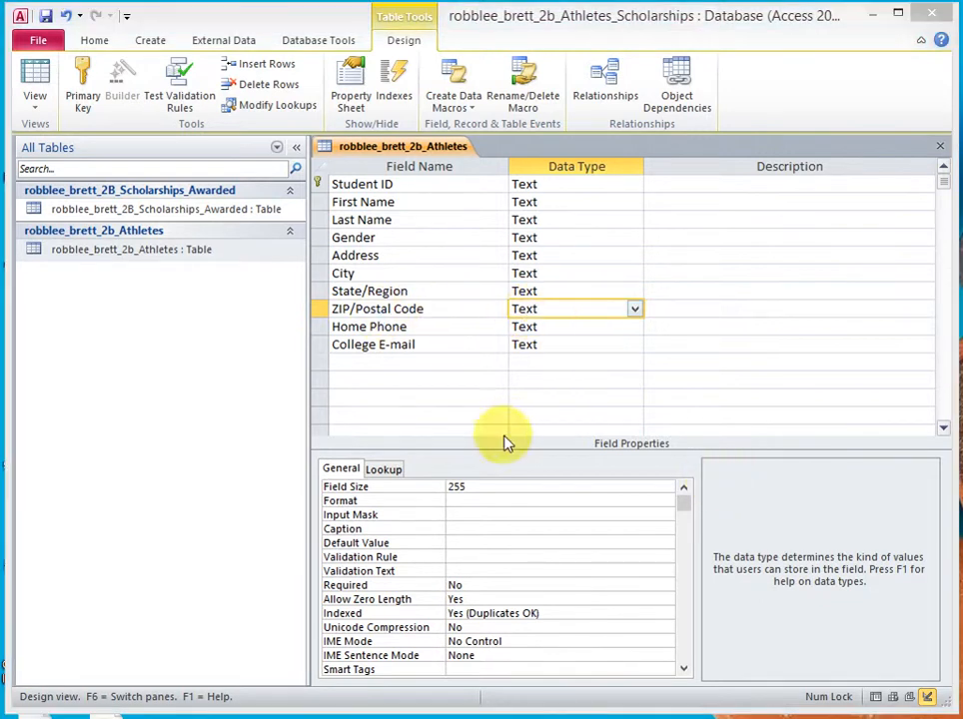
- Set the field size to 5 for ZIP/Postal Code and to 2 for State/Region
click(318, 309)
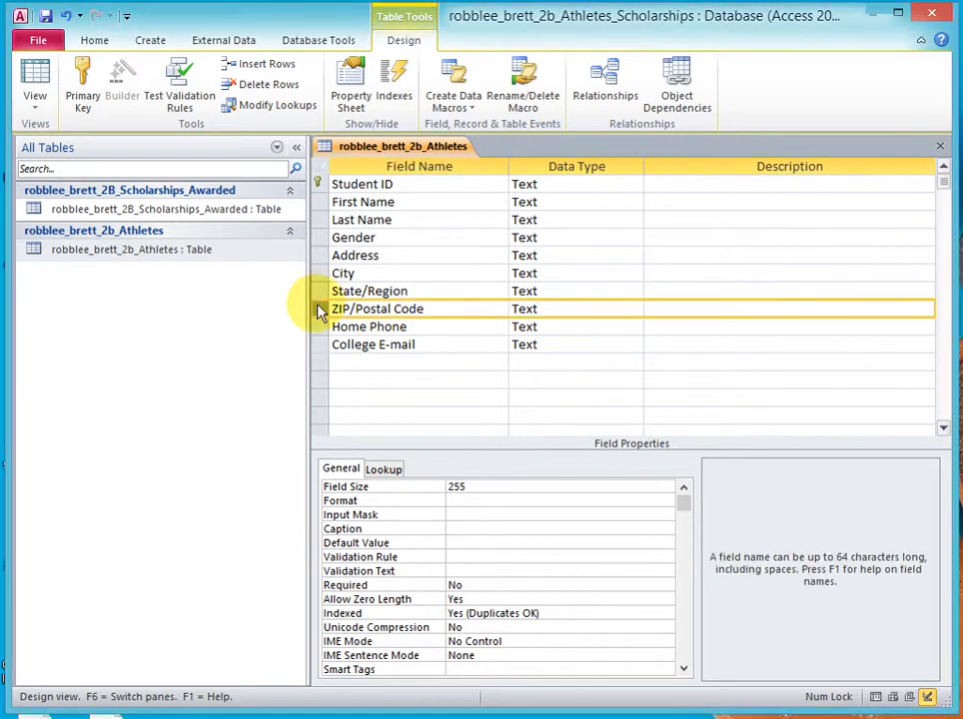
click(477, 486)
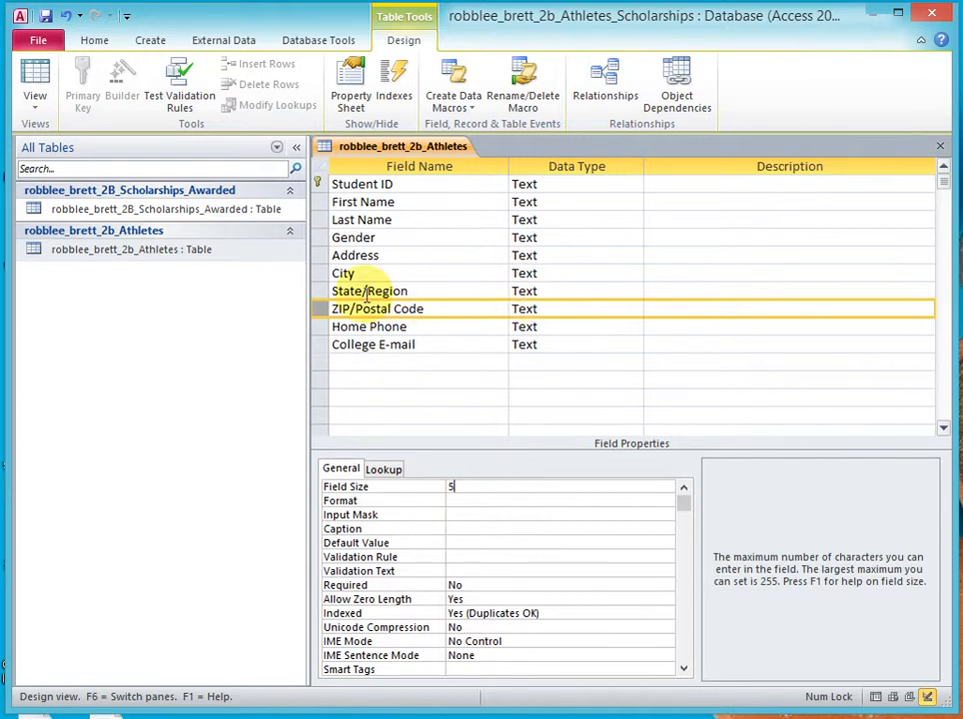
click(321, 292)
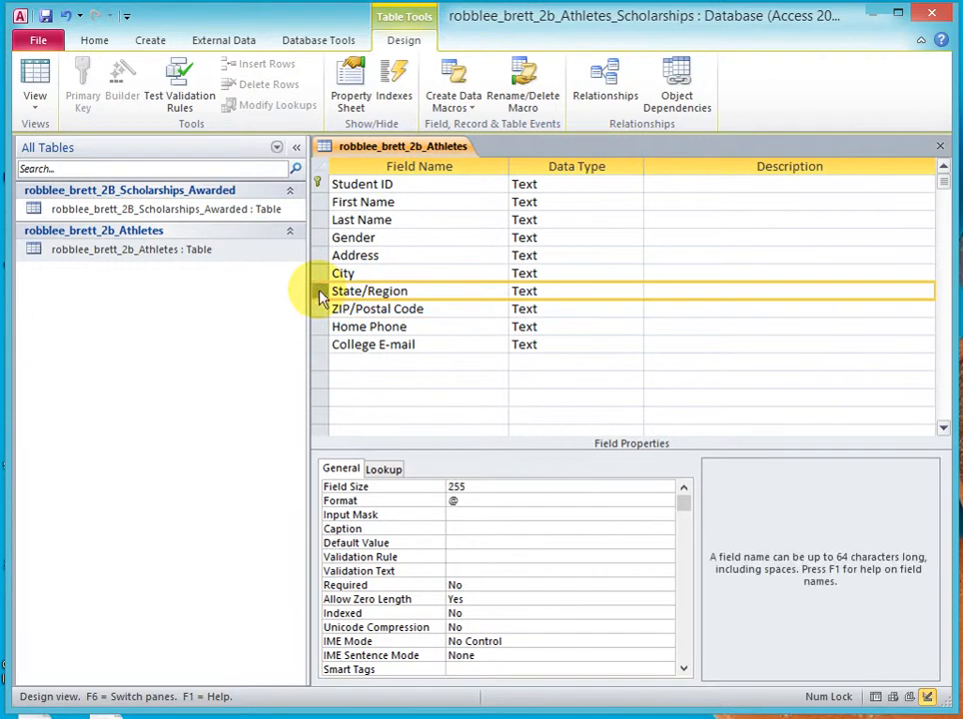
click(477, 489)
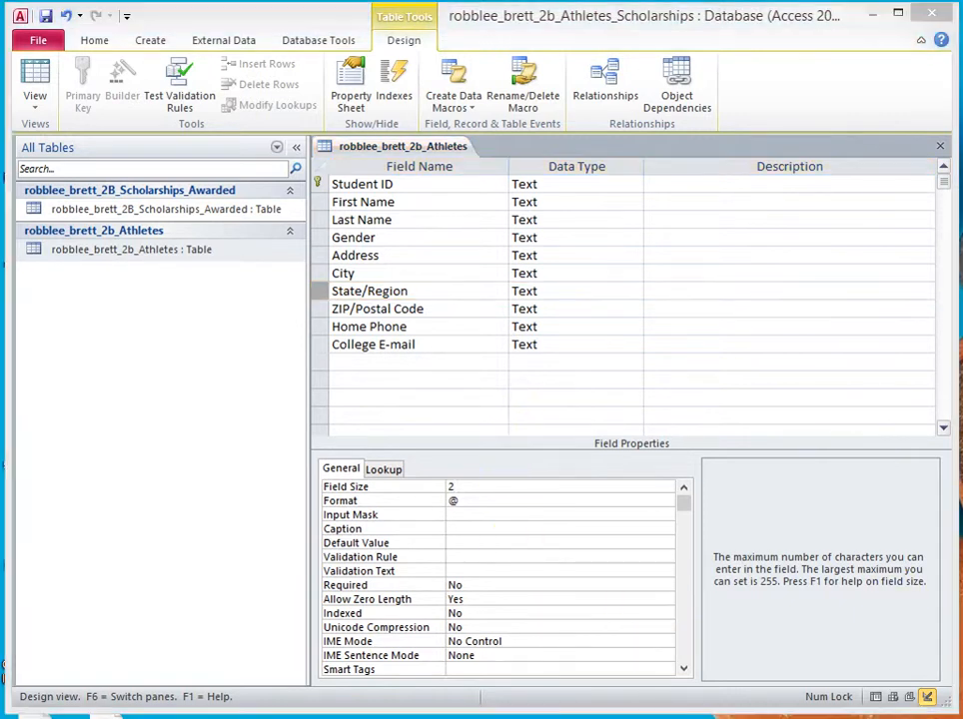
- Switch the Athletes table to Datasheet view, saving the design changes and accepting the shorter field sizes
right_click(385, 147)
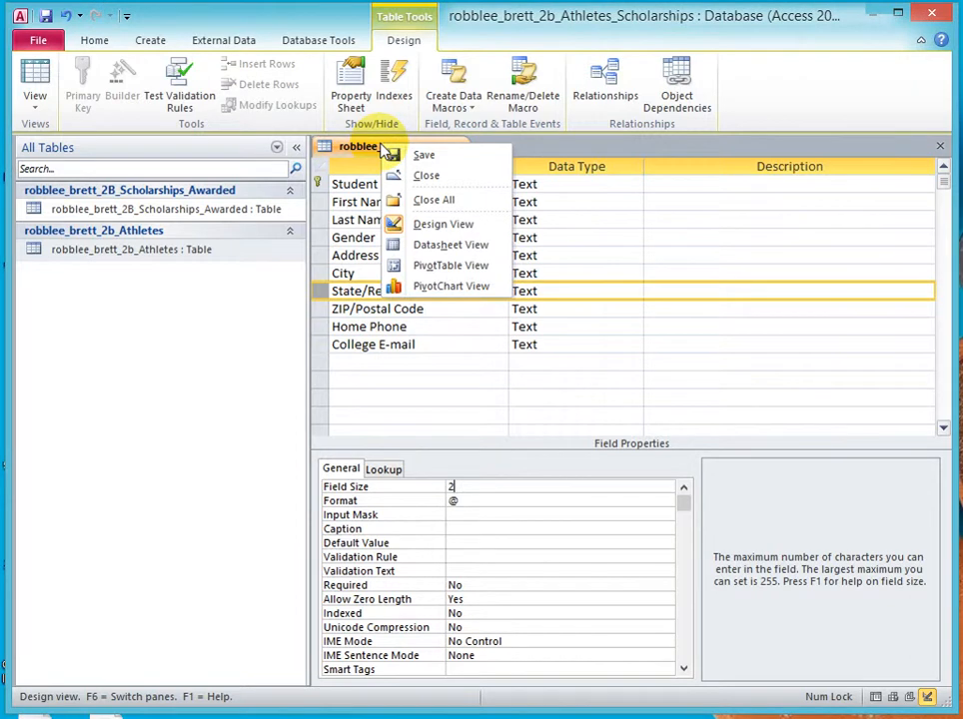
click(430, 245)
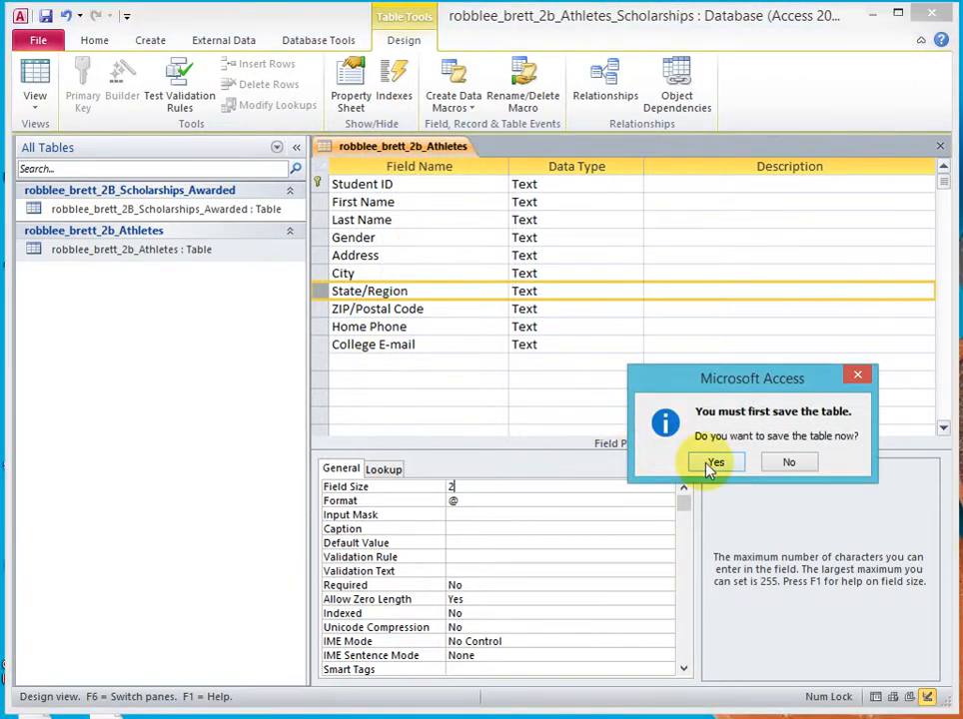
click(715, 465)
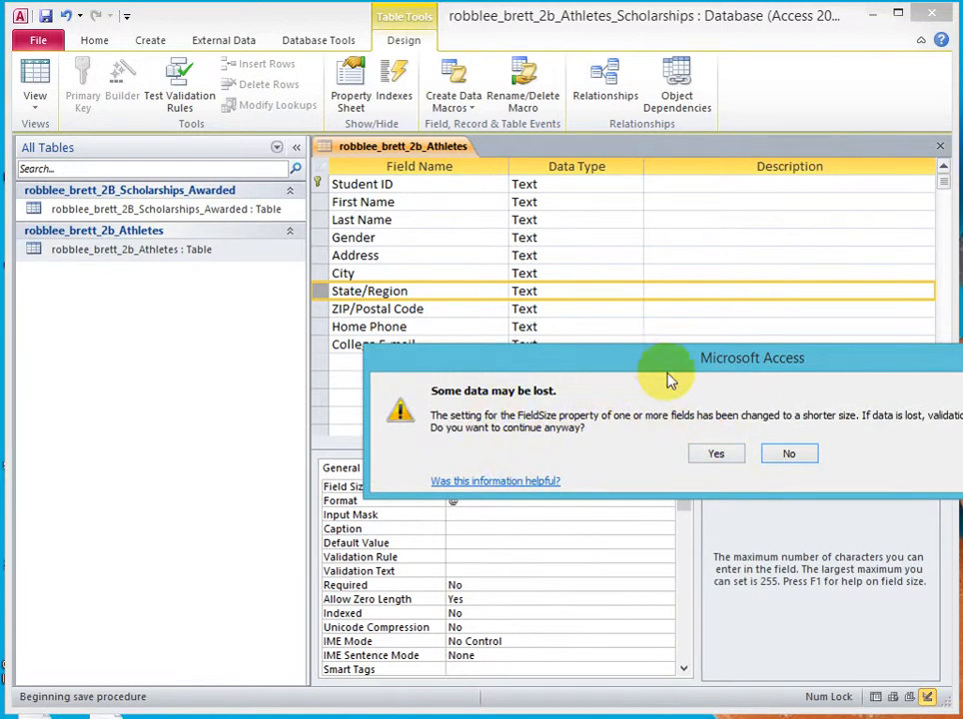
click(717, 455)
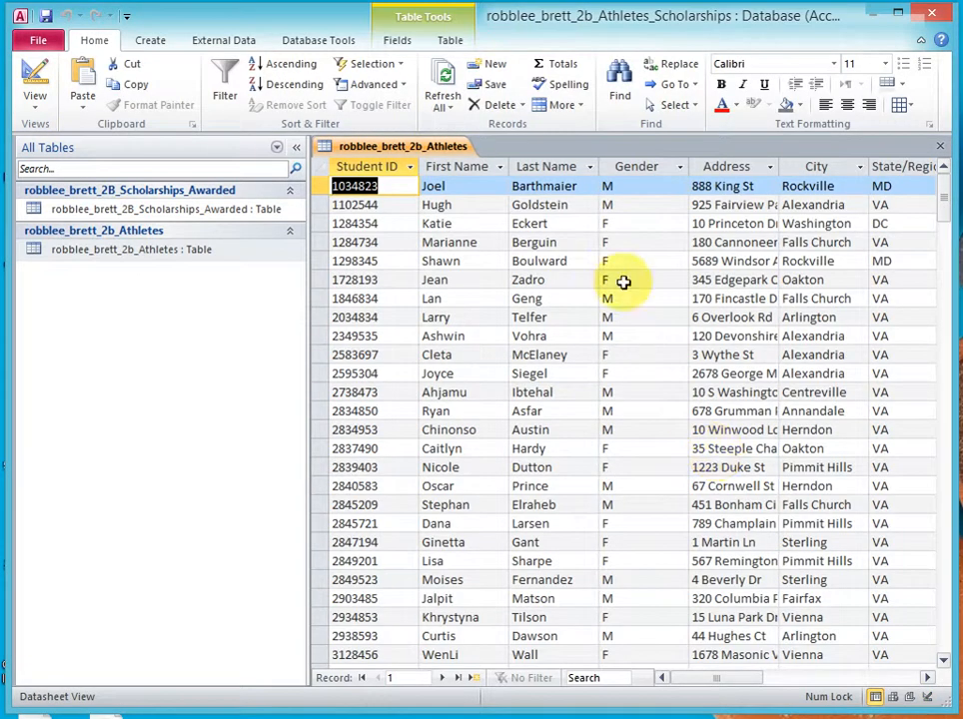
- With the object list collapsed, fit all column widths of the Athletes table to their contents and close the table
click(297, 151)
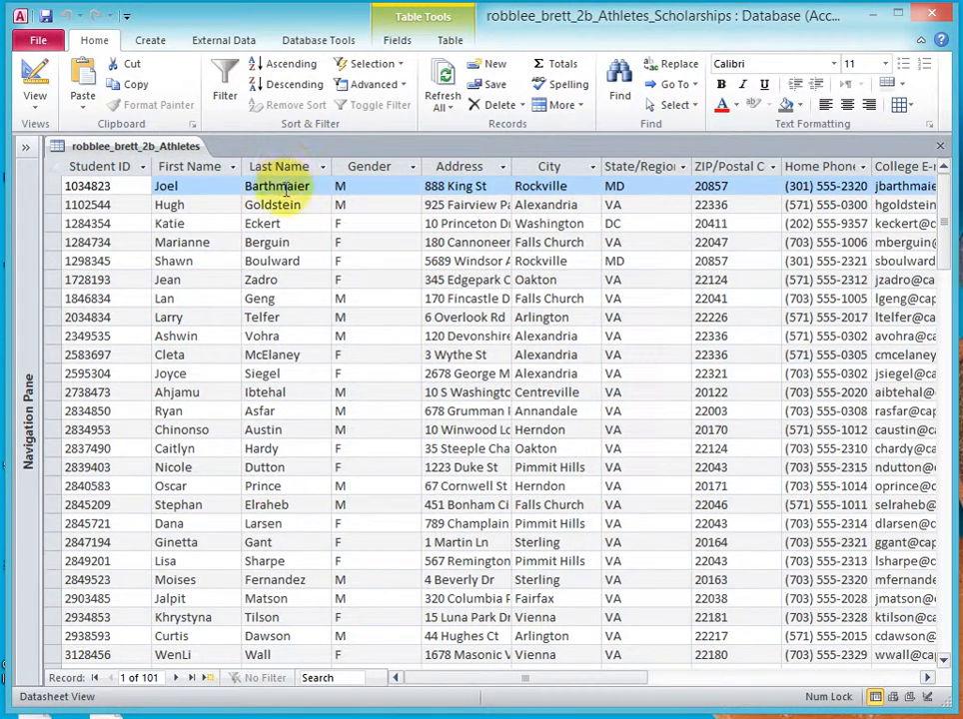
click(55, 170)
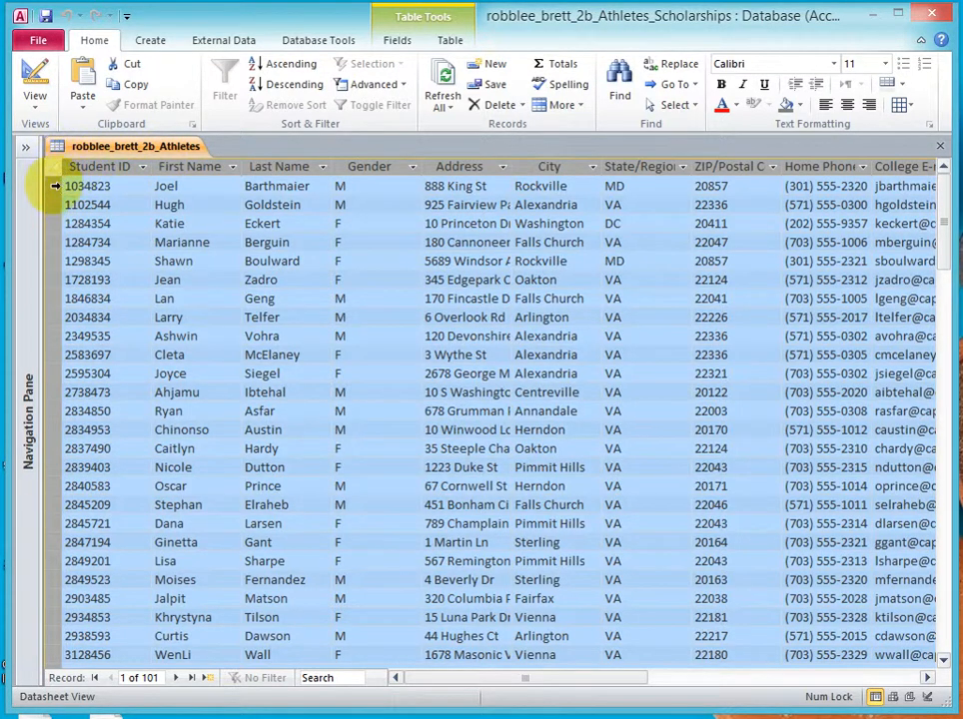
double_click(151, 166)
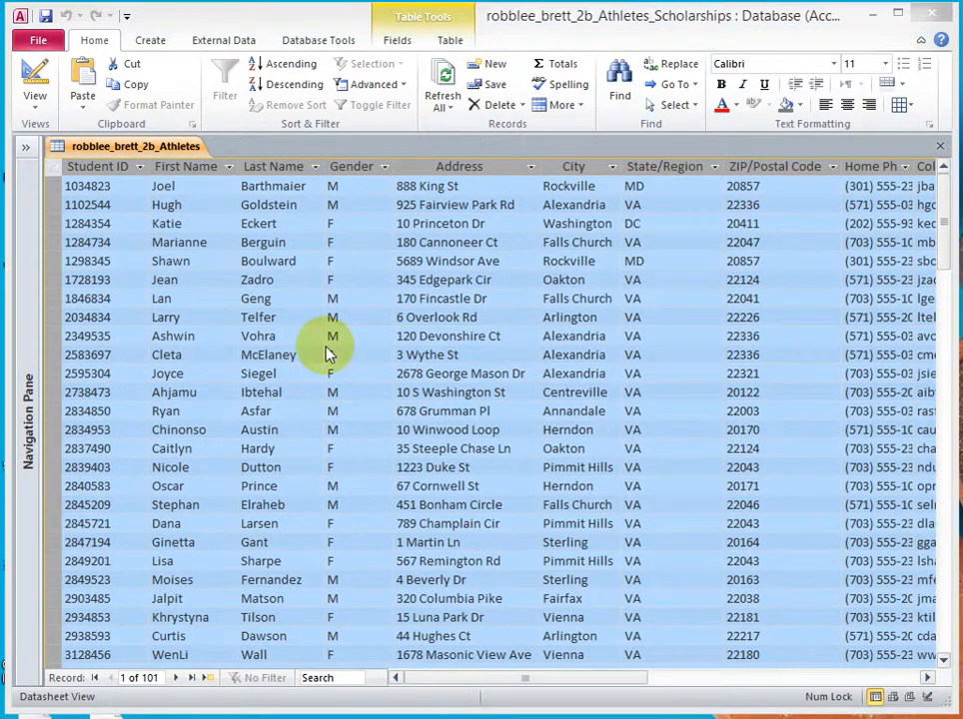
click(407, 356)
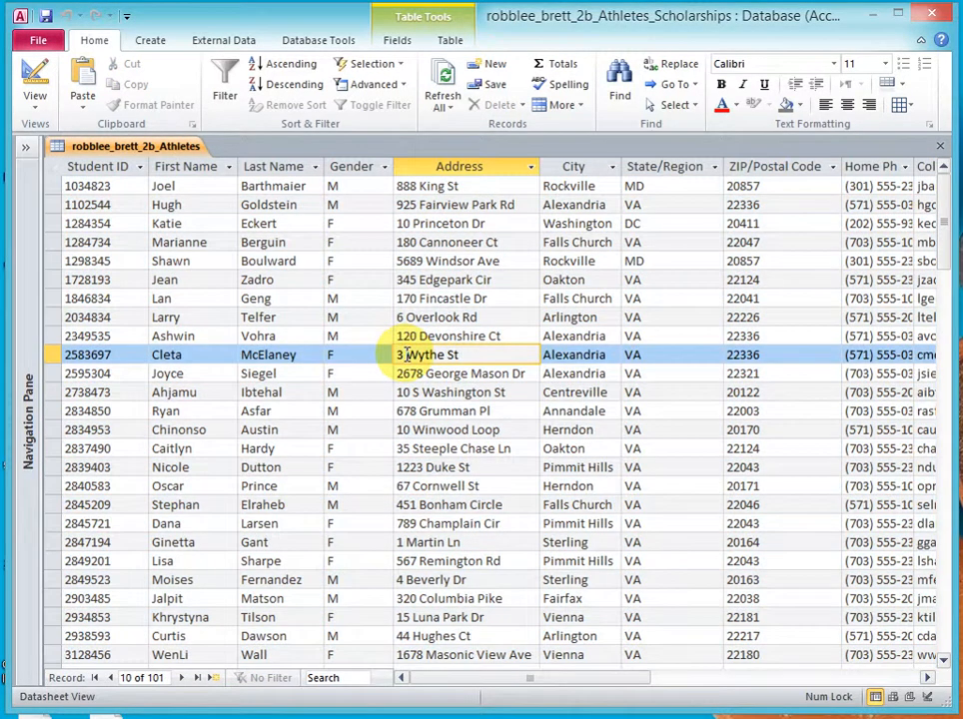
click(941, 147)
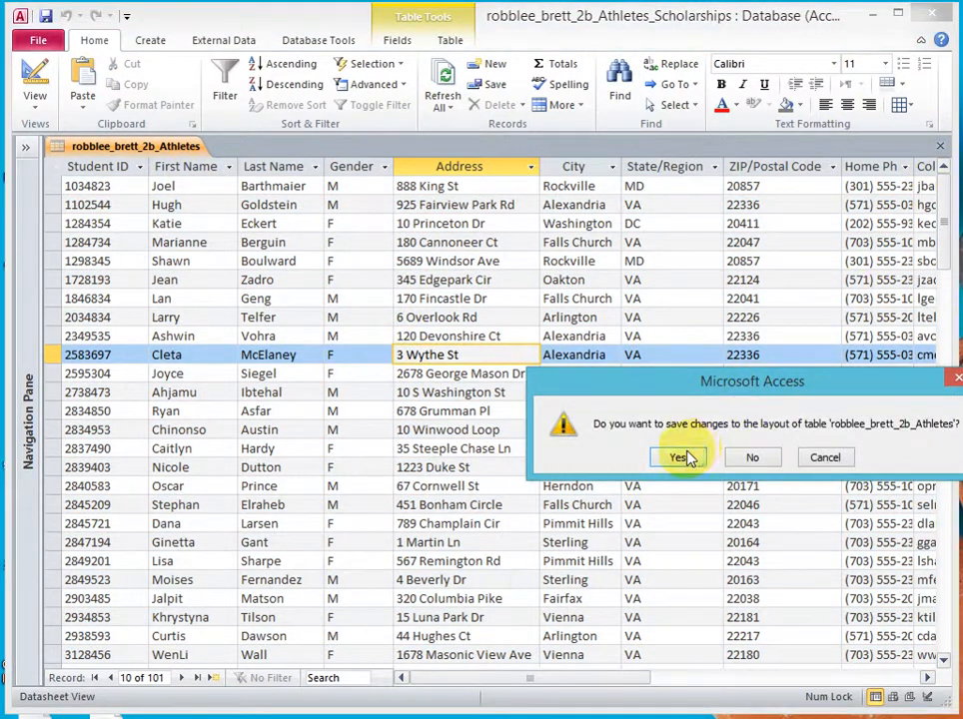